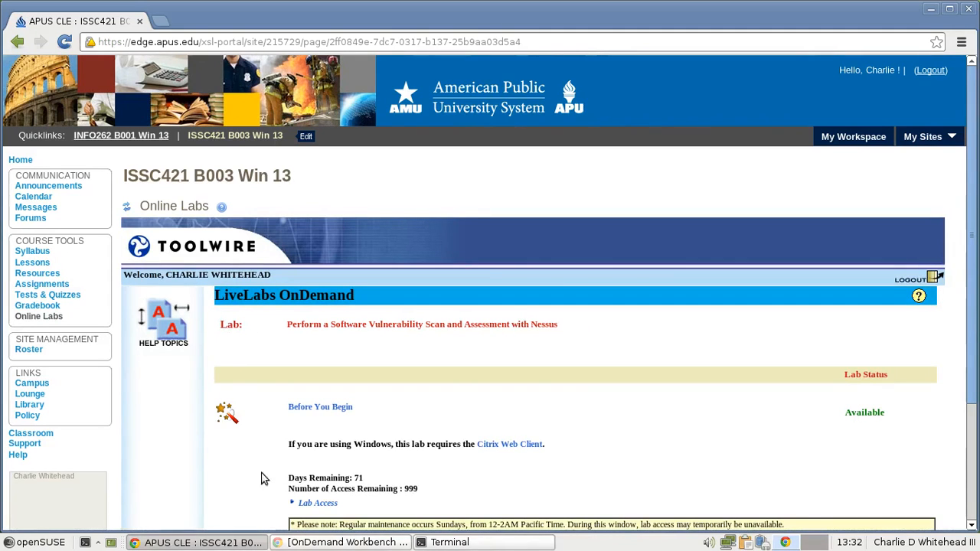
# Open the Nessus lab's OnDemand Workbench remote desktop from the Lab Access link.
pyautogui.click(315, 503)
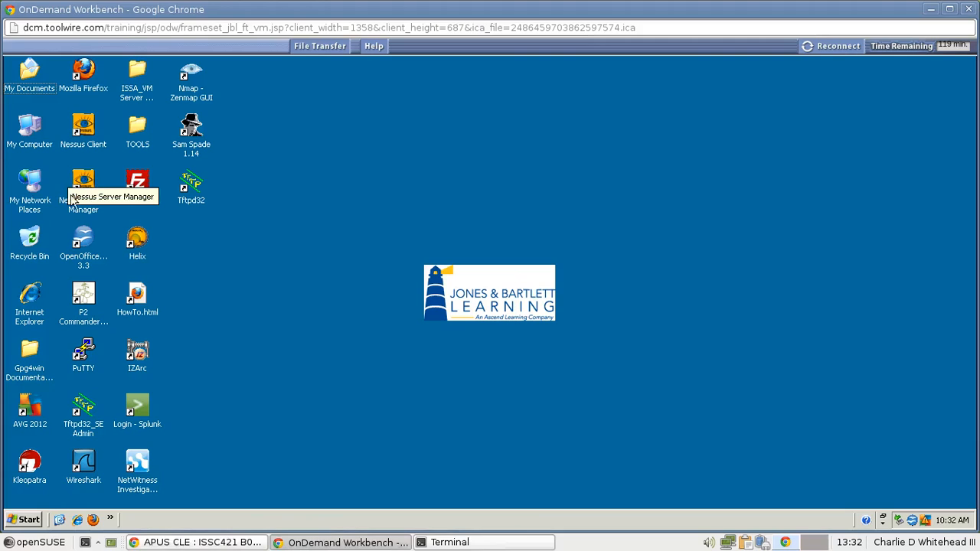
# Launch Nessus Server Manager and add a new user named 'administrator'.
pyautogui.click(88, 182)
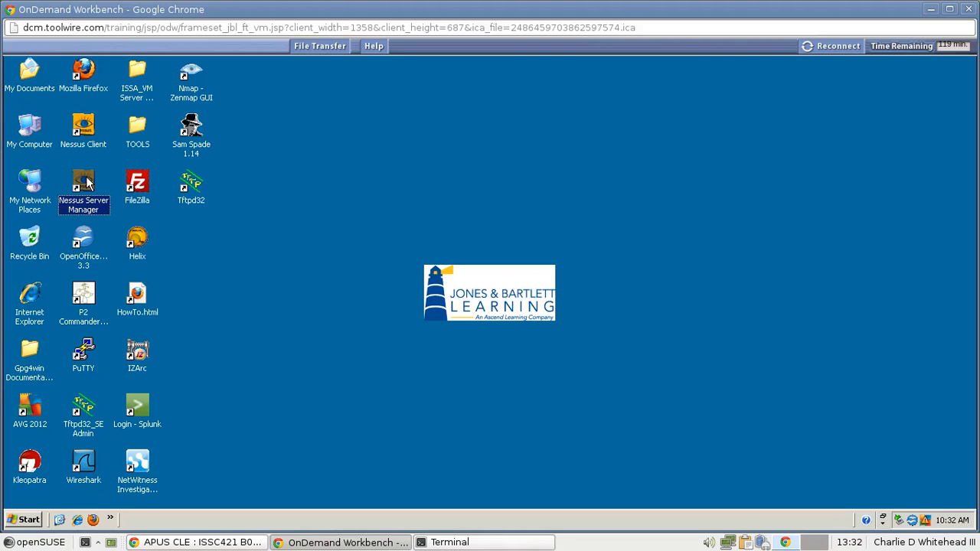
pyautogui.doubleClick(88, 182)
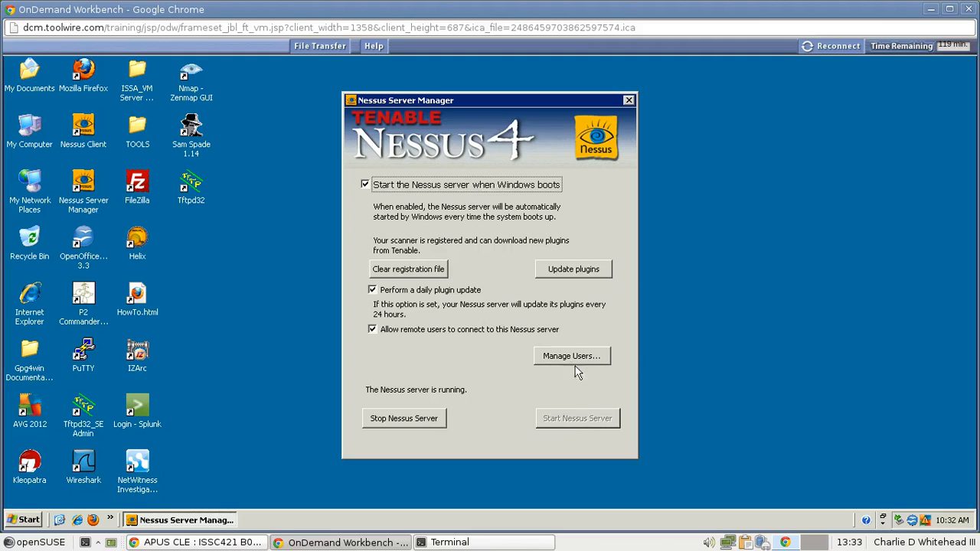
pyautogui.click(545, 360)
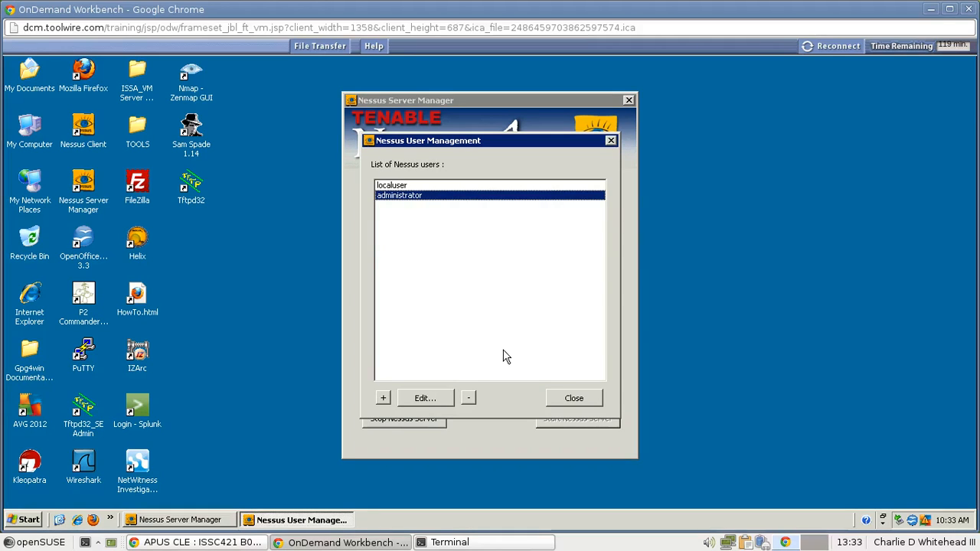
pyautogui.click(383, 398)
pyautogui.write('administrator')
# Enter and confirm the user's password, grant administrator rights, and save the user.
pyautogui.click(502, 272)
pyautogui.write('••••••••••••••')
pyautogui.click(506, 290)
pyautogui.write('••••••••')
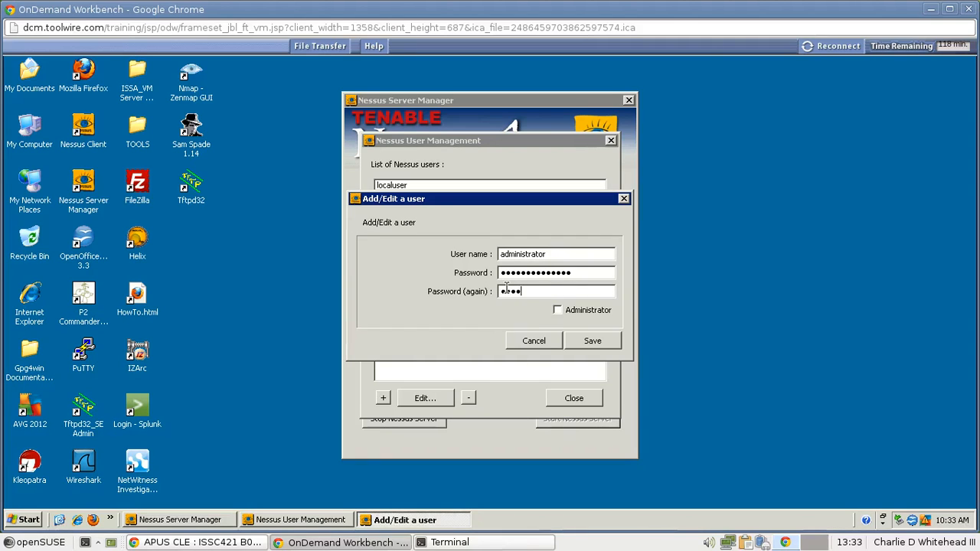
pyautogui.write('••••••')
pyautogui.click(558, 311)
pyautogui.click(557, 311)
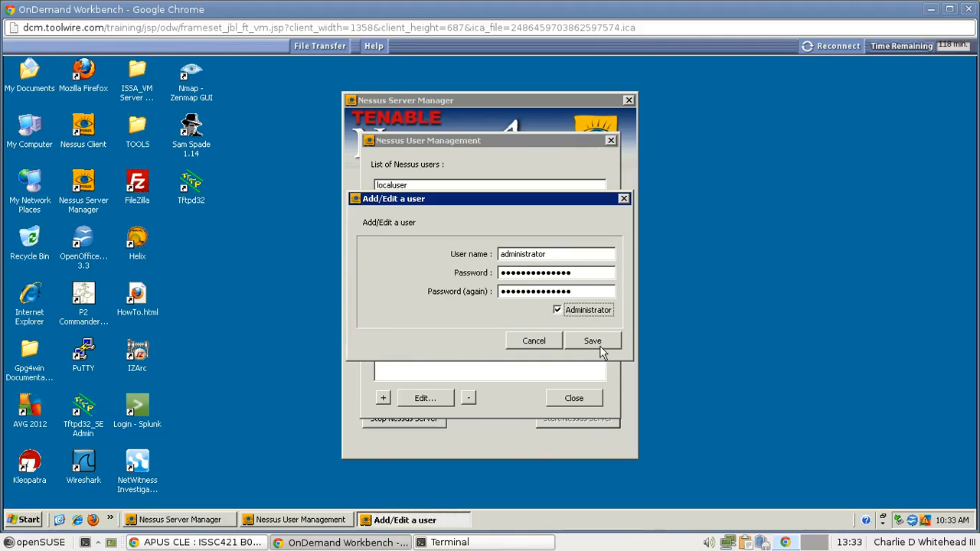
pyautogui.click(591, 342)
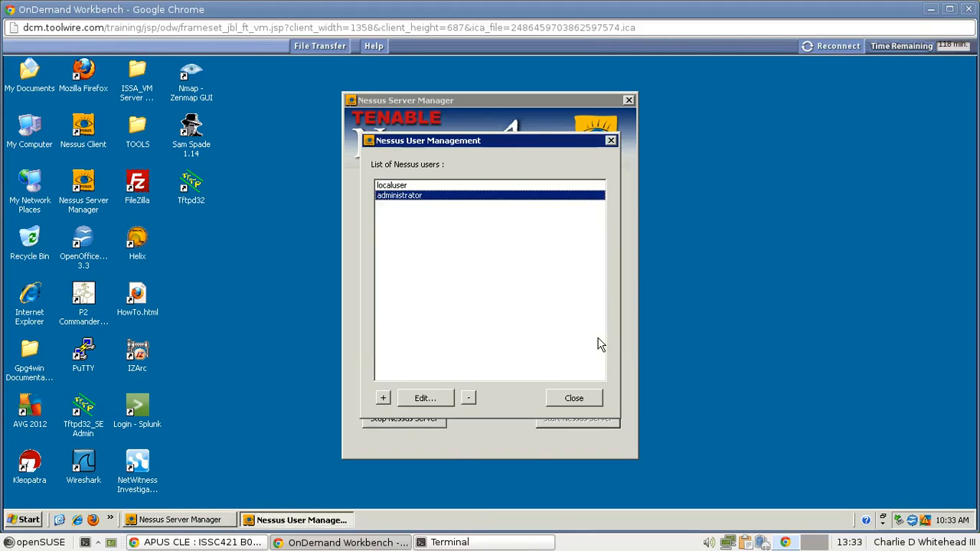
pyautogui.click(571, 399)
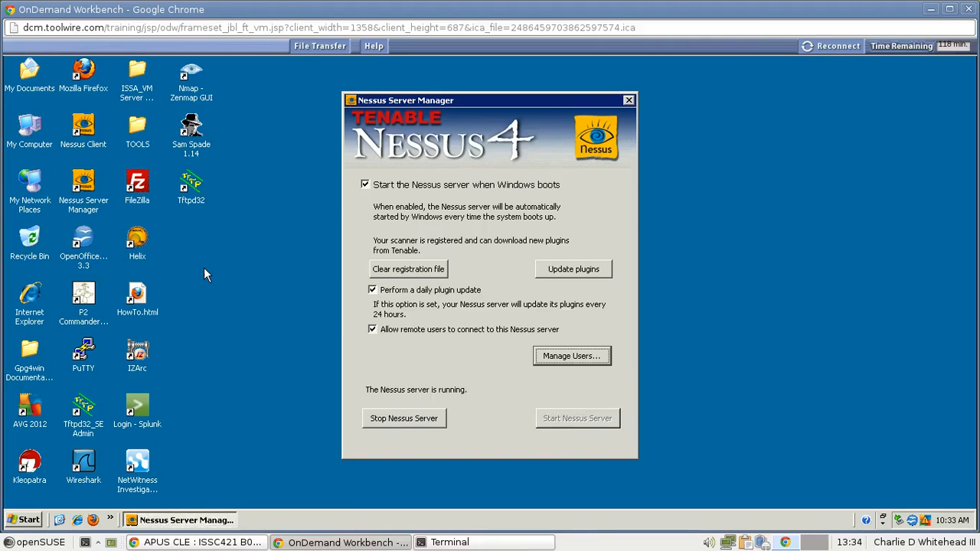
pyautogui.click(84, 73)
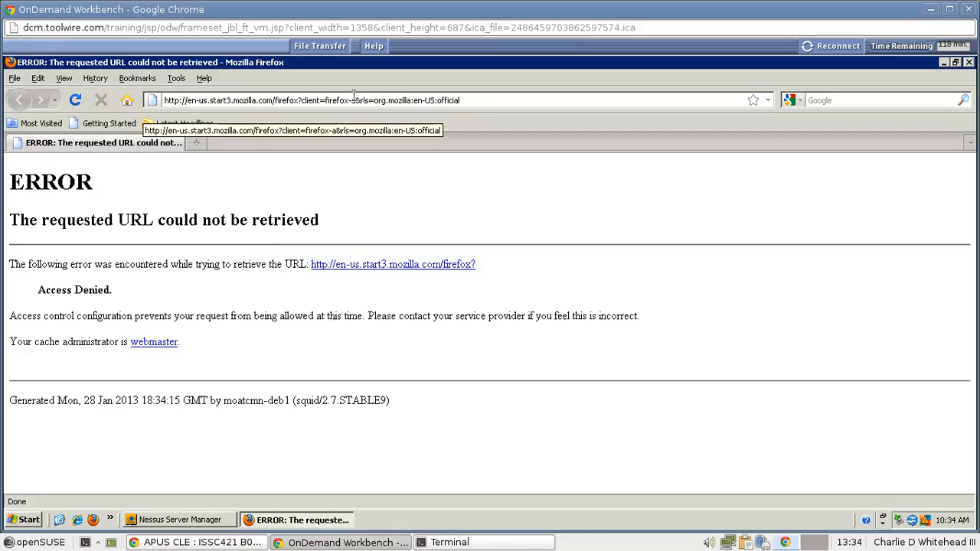
pyautogui.click(227, 99)
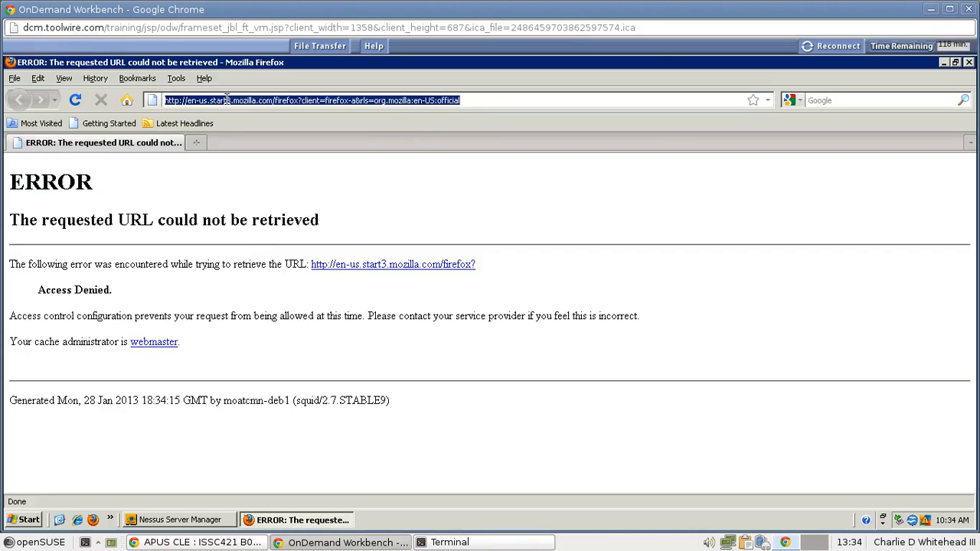
pyautogui.write('https')
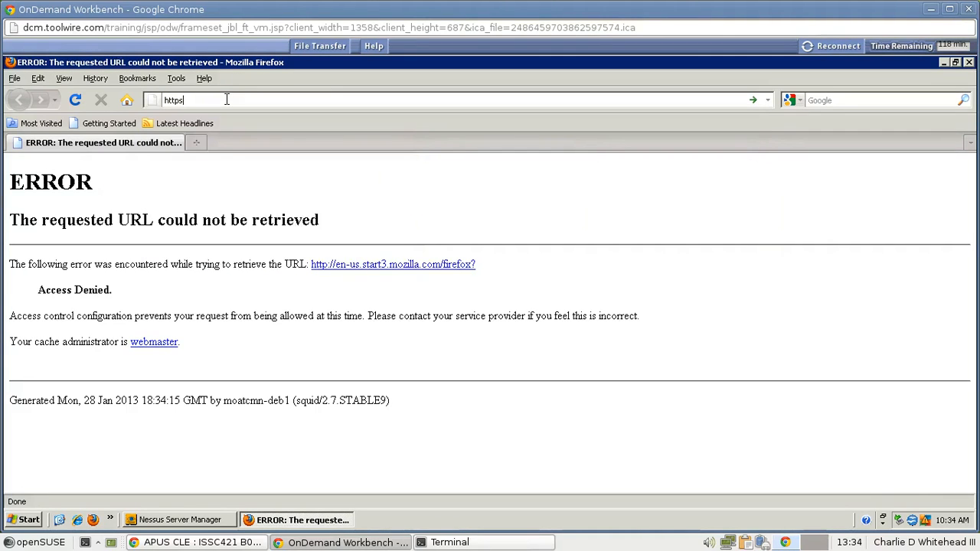
pyautogui.write('://')
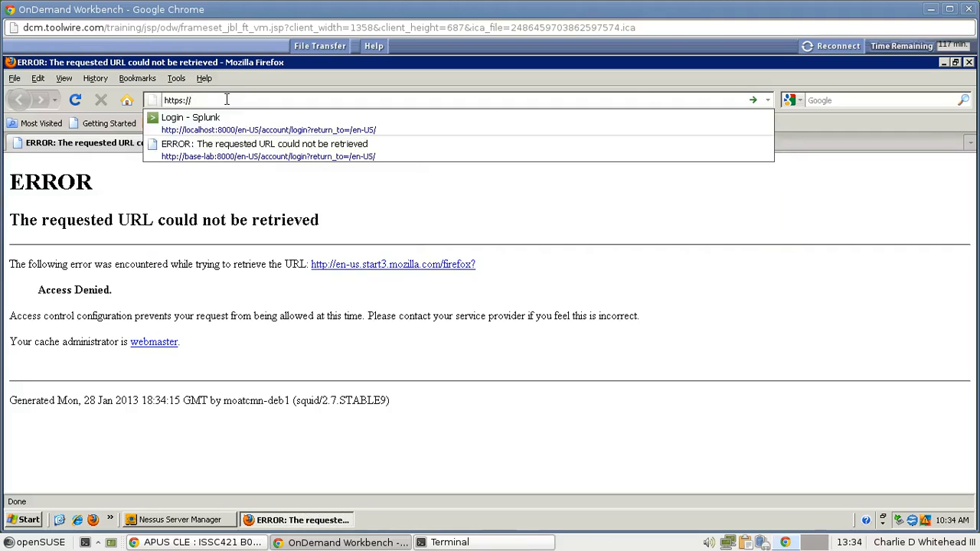
pyautogui.write('localhost:')
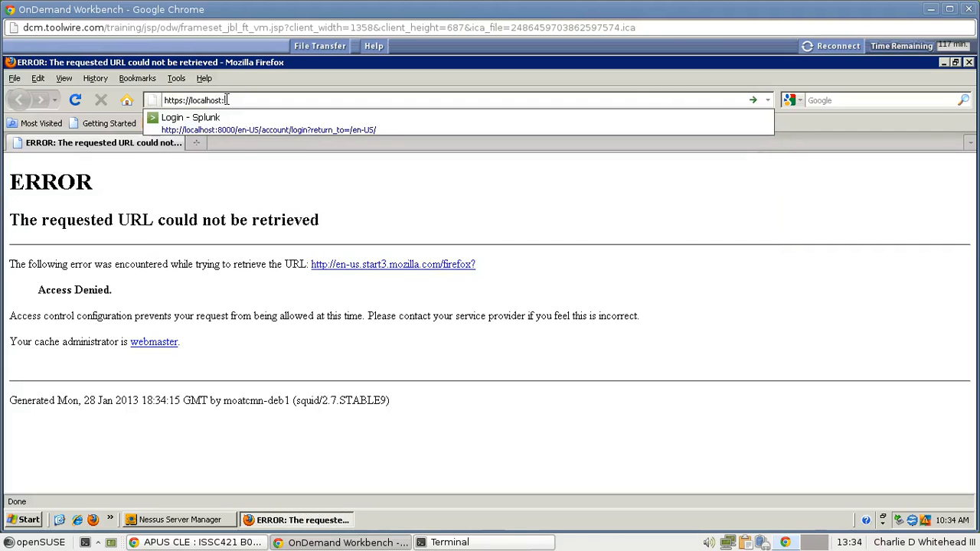
pyautogui.write('8834')
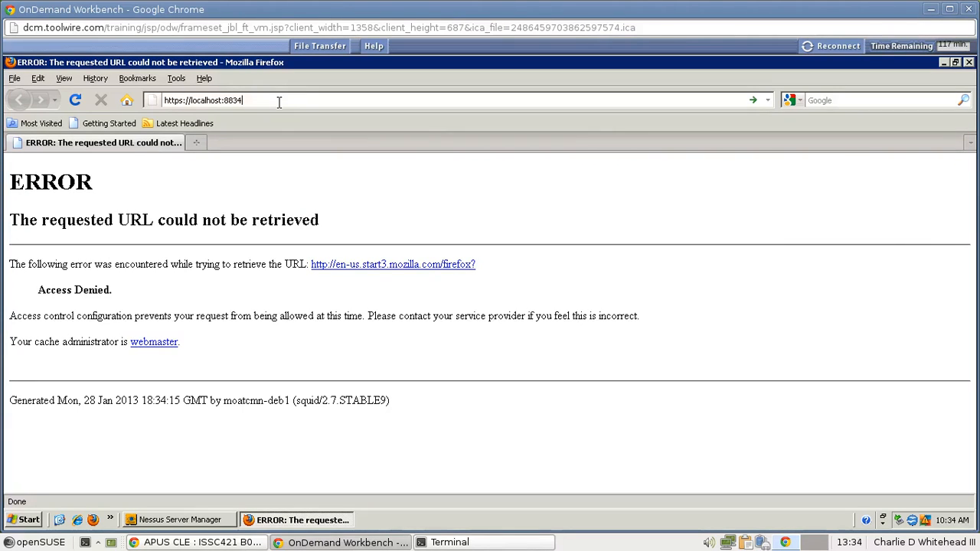
pyautogui.press('Return')
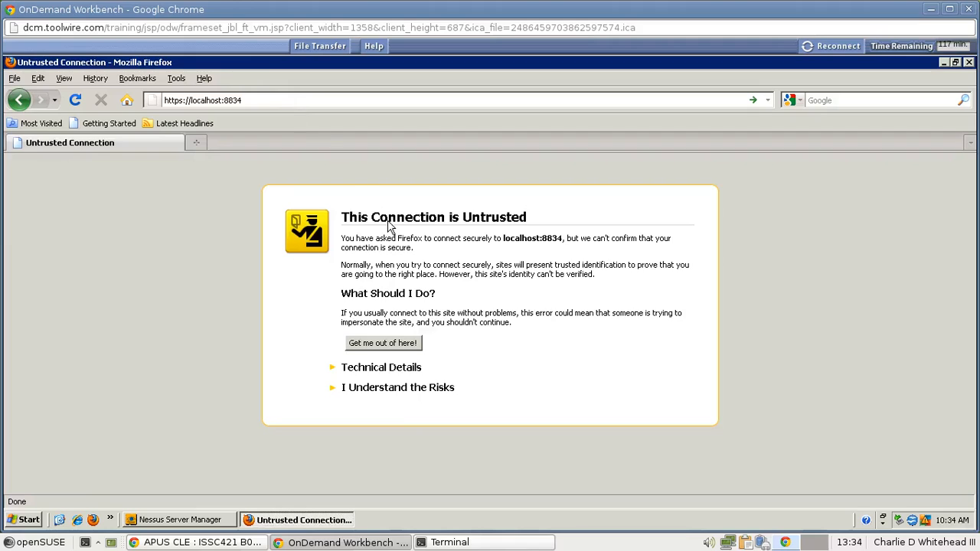
# Add a permanent security exception for the localhost:8834 certificate.
pyautogui.click(376, 389)
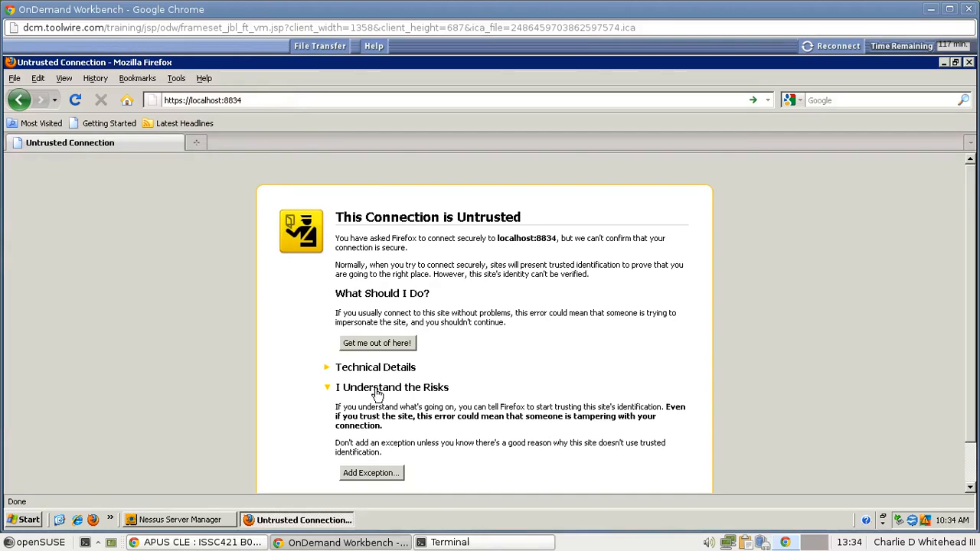
pyautogui.click(363, 479)
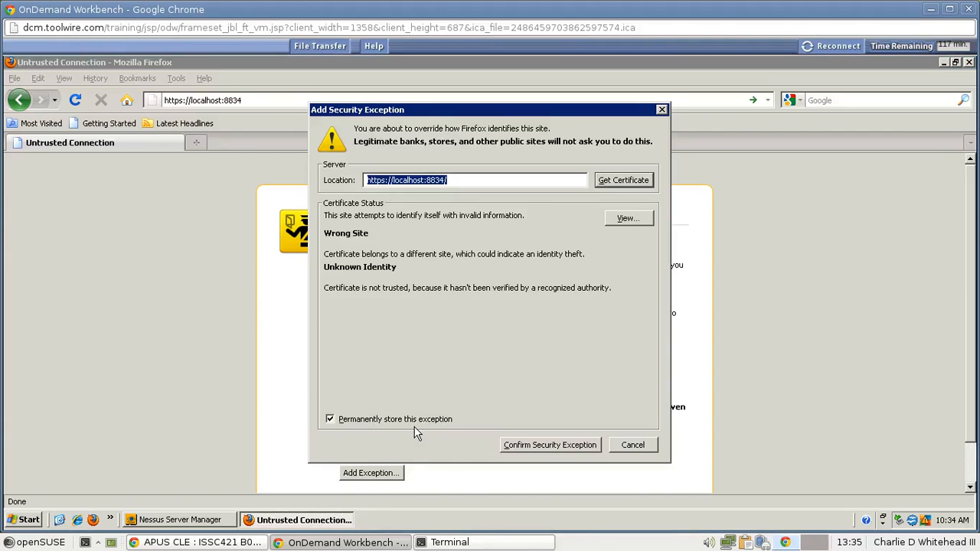
pyautogui.click(543, 452)
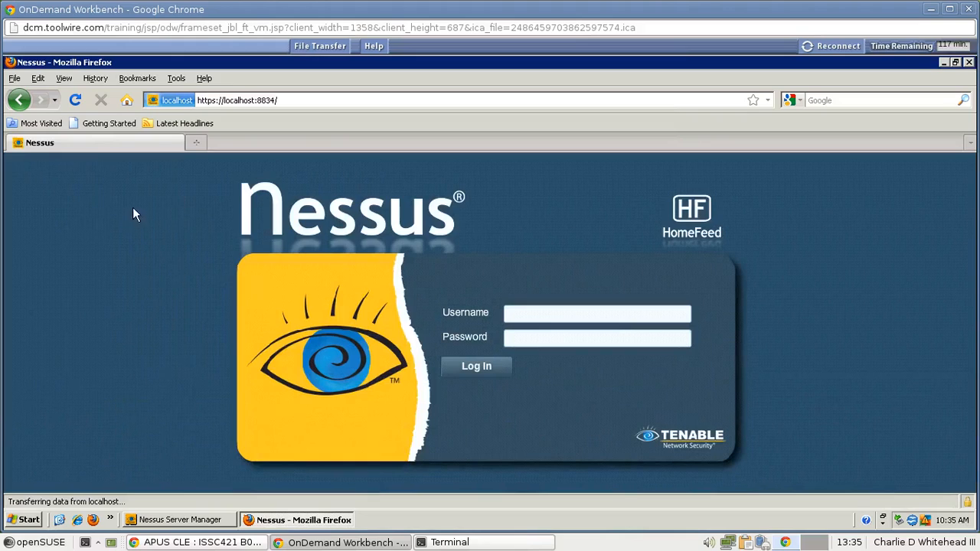
# Hide Firefox's Navigation and Bookmarks toolbars.
pyautogui.click(65, 80)
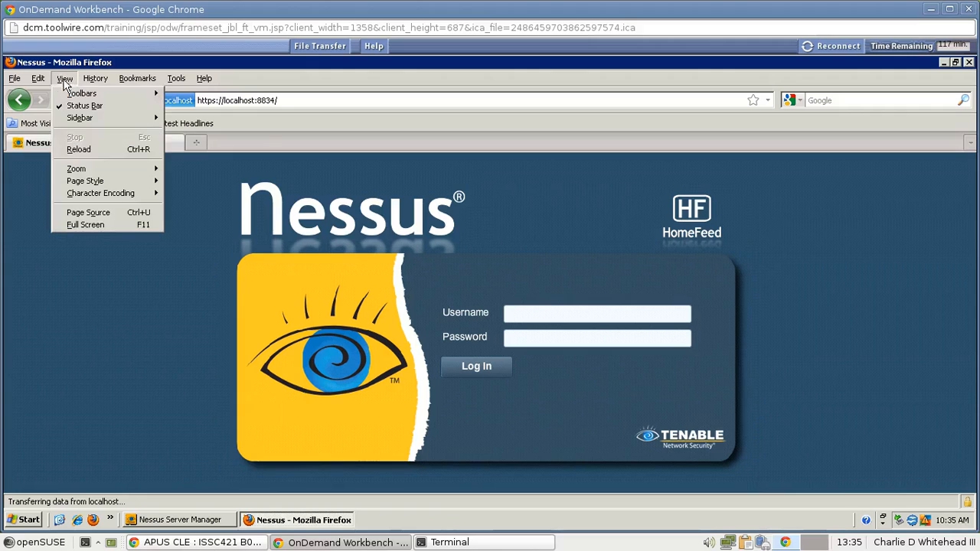
pyautogui.moveTo(67, 95)
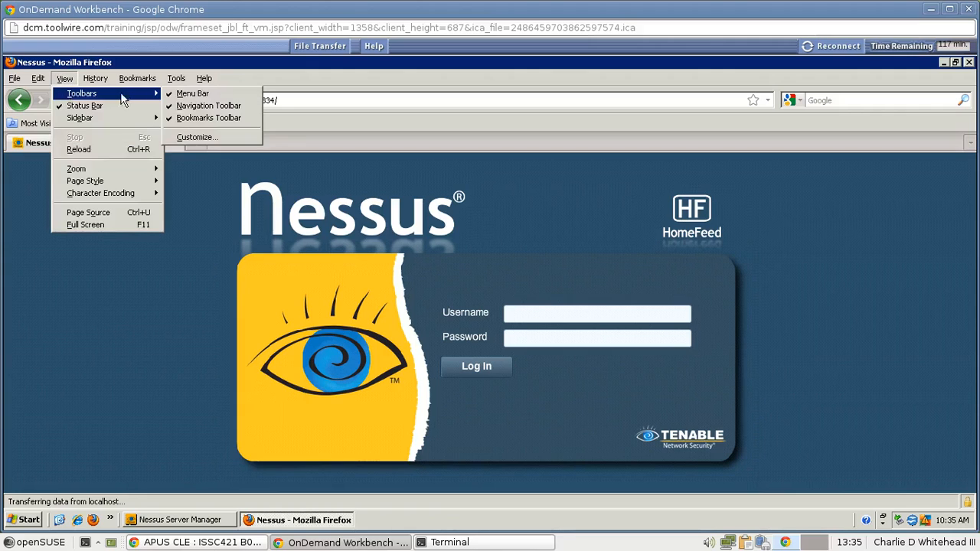
pyautogui.click(189, 108)
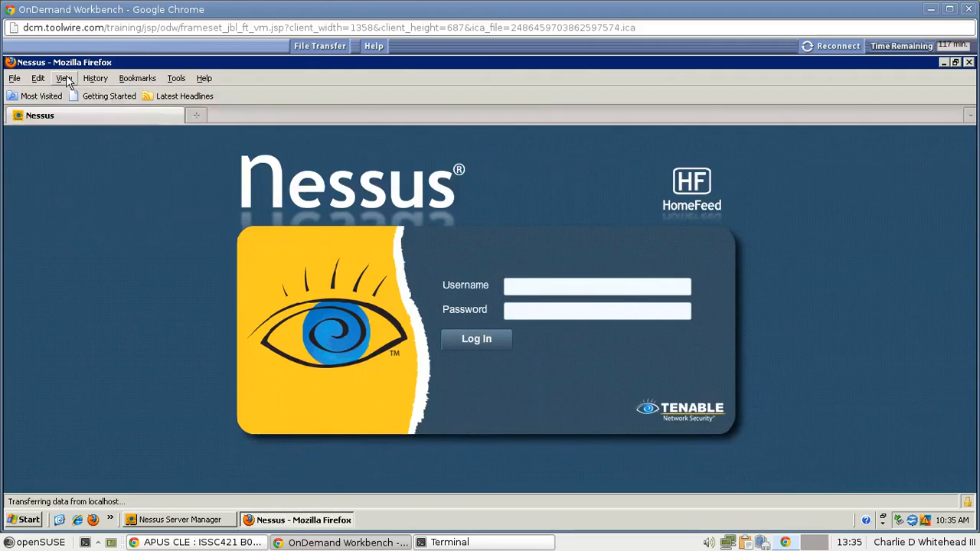
pyautogui.click(65, 80)
pyautogui.moveTo(115, 95)
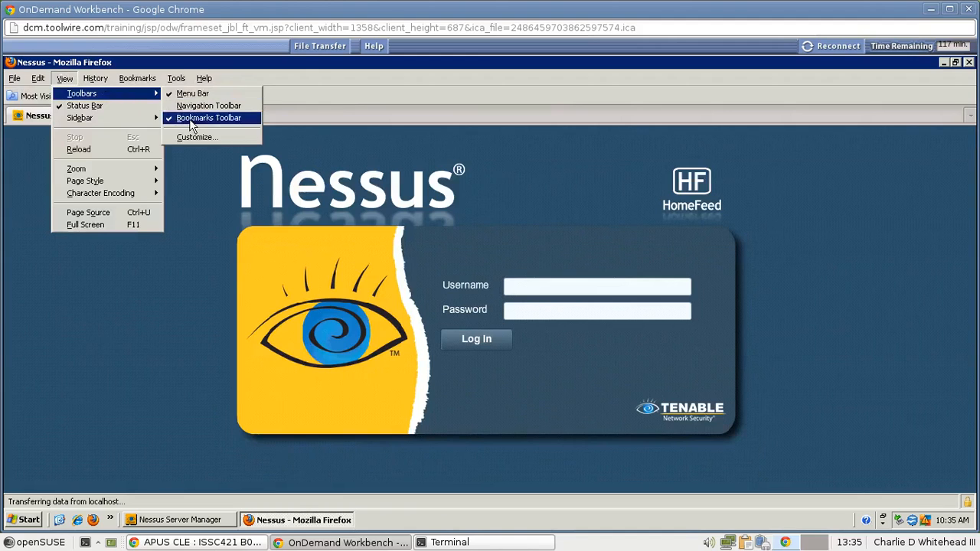
pyautogui.click(189, 118)
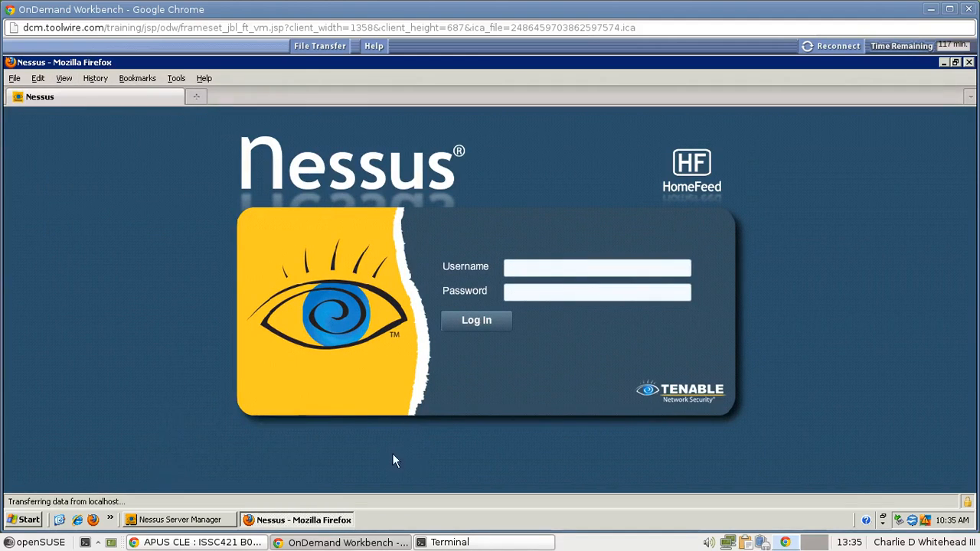
# Log in to Nessus with the administrator username and its password.
pyautogui.click(549, 270)
pyautogui.write('administrator')
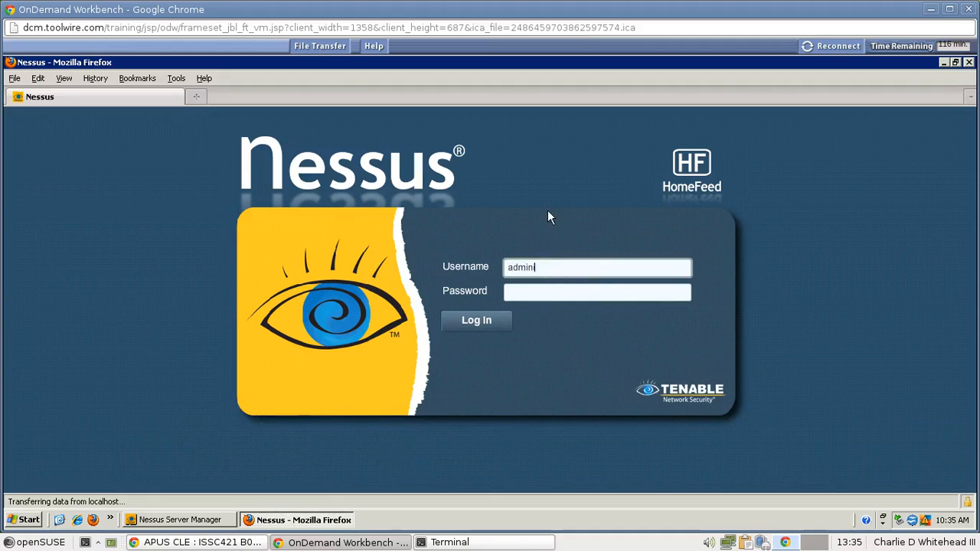
pyautogui.click(544, 292)
pyautogui.write('***')
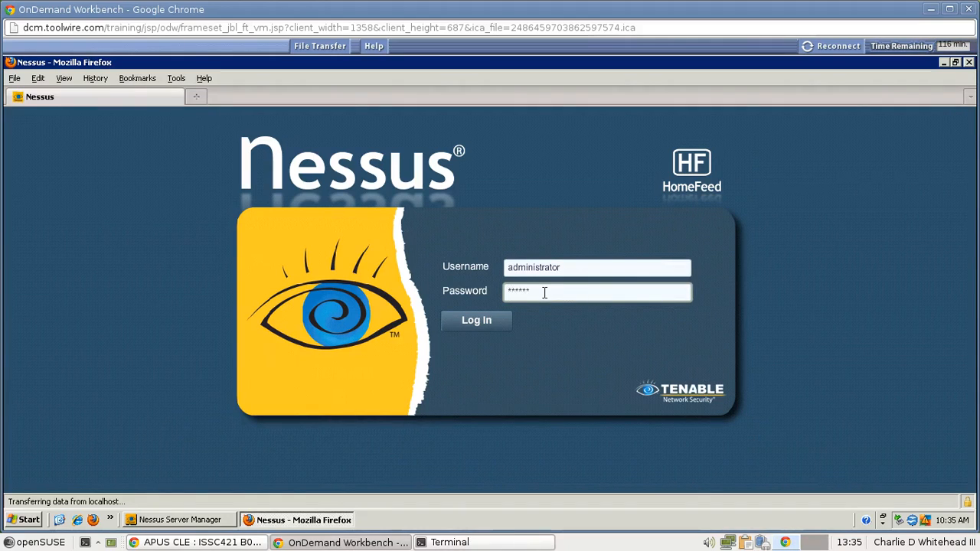
pyautogui.write('***********')
pyautogui.click(480, 325)
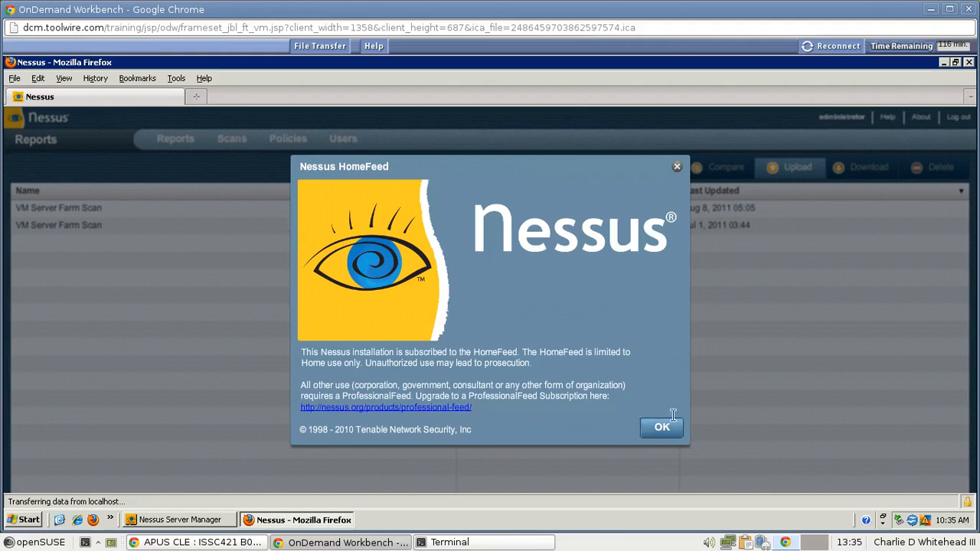
# Dismiss the HomeFeed notice and start a new policy from the Policies list.
pyautogui.click(658, 433)
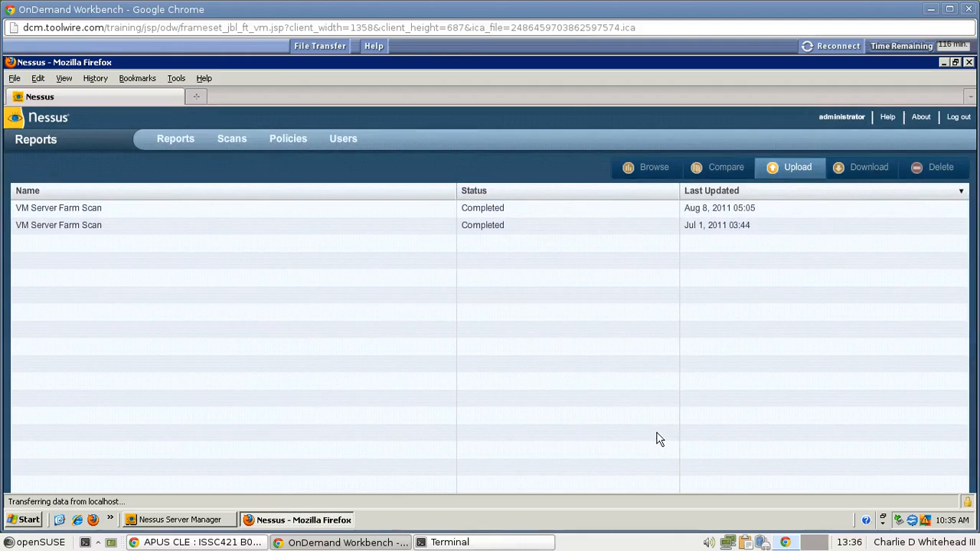
pyautogui.click(290, 144)
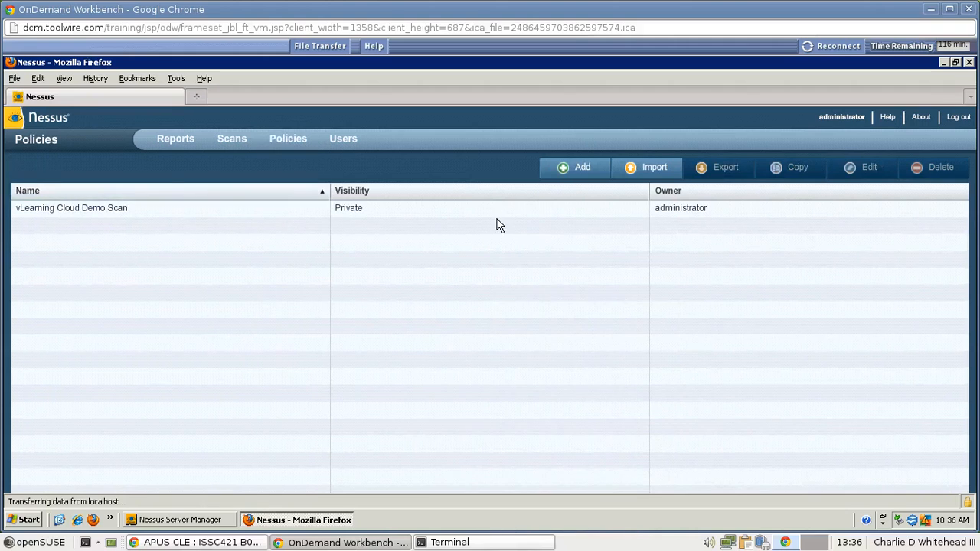
pyautogui.click(580, 169)
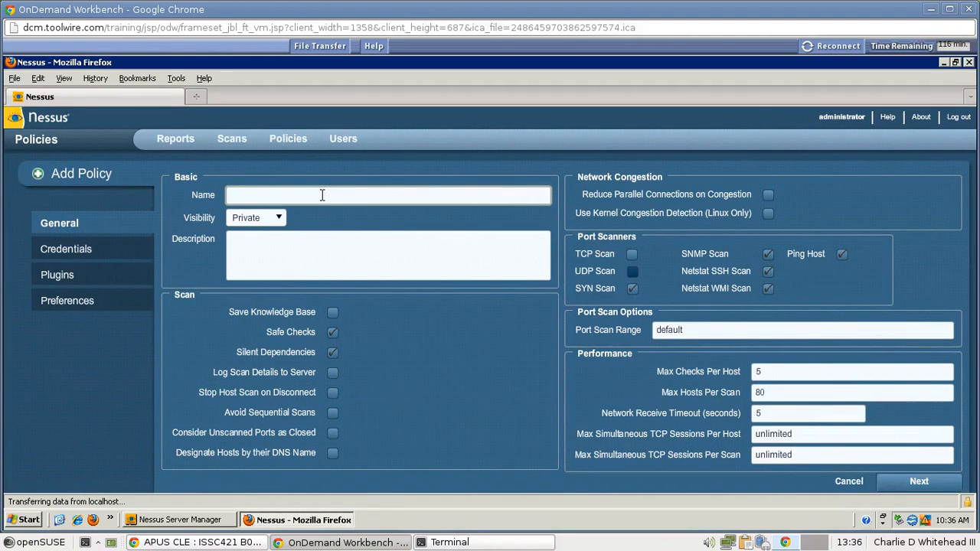
# Name the policy 'Lab #4 Nessus Policy' and keep Windows credentials with blank SMB fields.
pyautogui.write('ab #4 Nessus Policy')
pyautogui.click(928, 484)
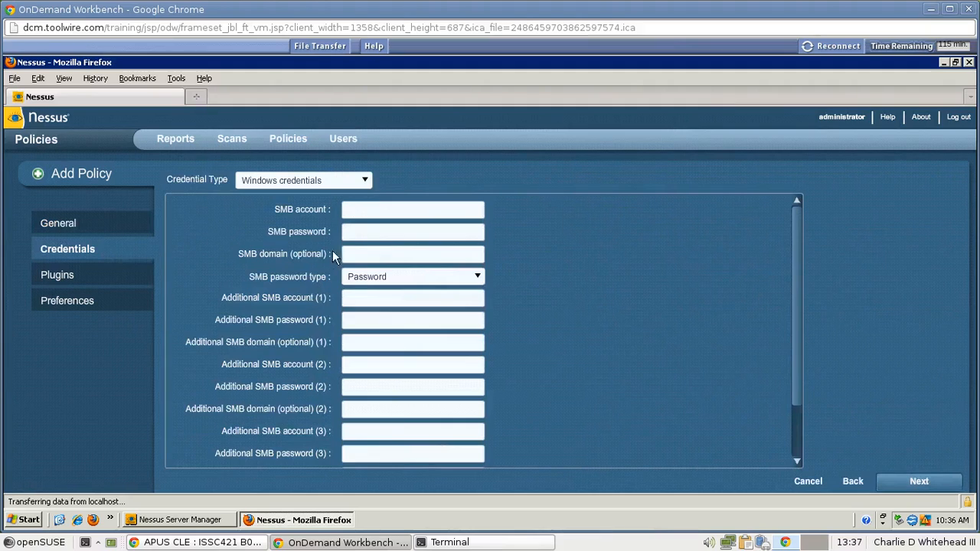
pyautogui.click(362, 180)
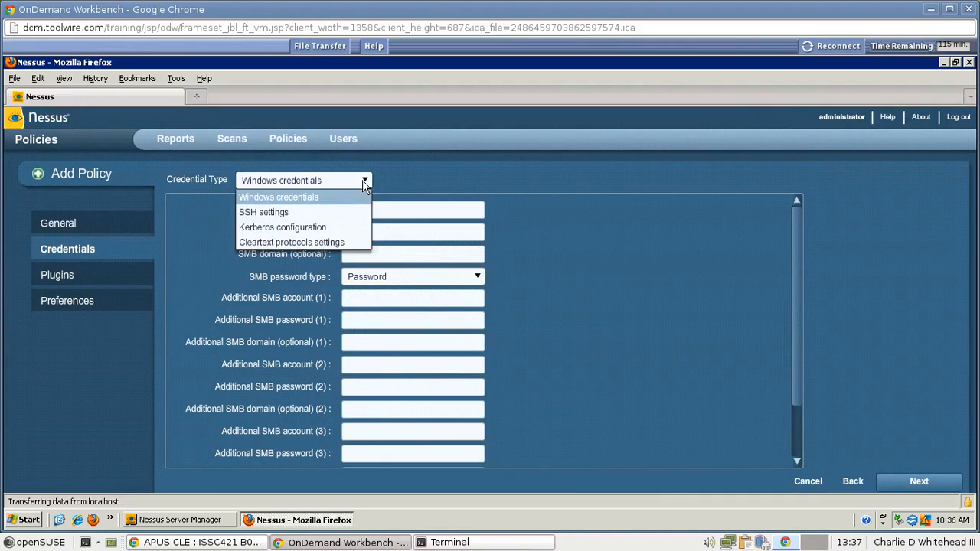
pyautogui.click(525, 215)
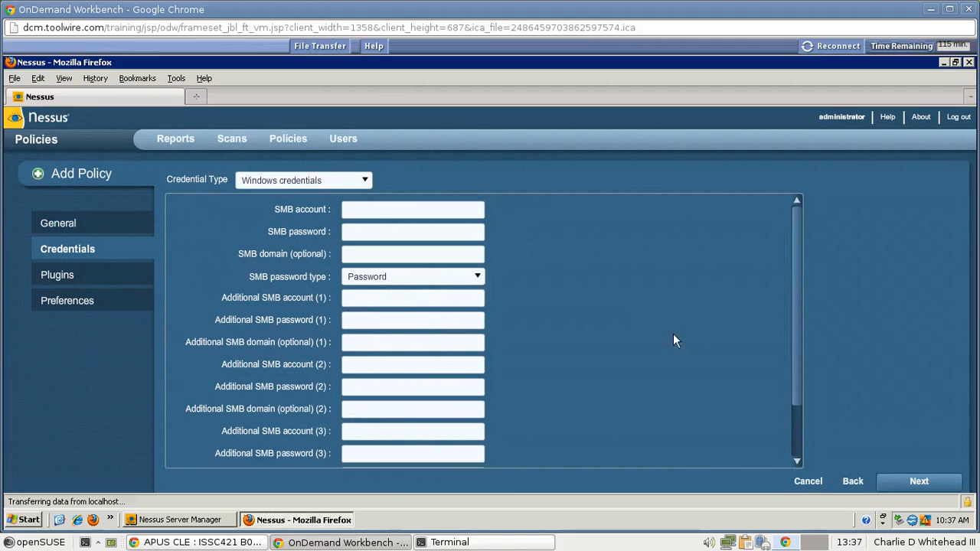
# Read plugin 33220 (Adobe Flex 3 History Management XSS) in the CGI abuses : XSS family.
pyautogui.click(917, 482)
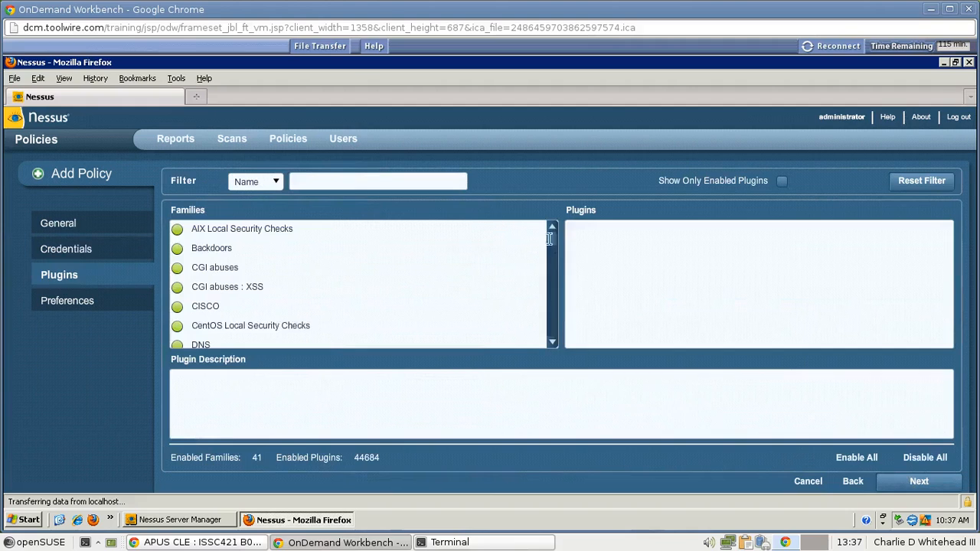
pyautogui.moveTo(551, 254)
pyautogui.mouseDown()
pyautogui.moveTo(551, 284)
pyautogui.moveTo(551, 234)
pyautogui.mouseUp()
pyautogui.click(242, 286)
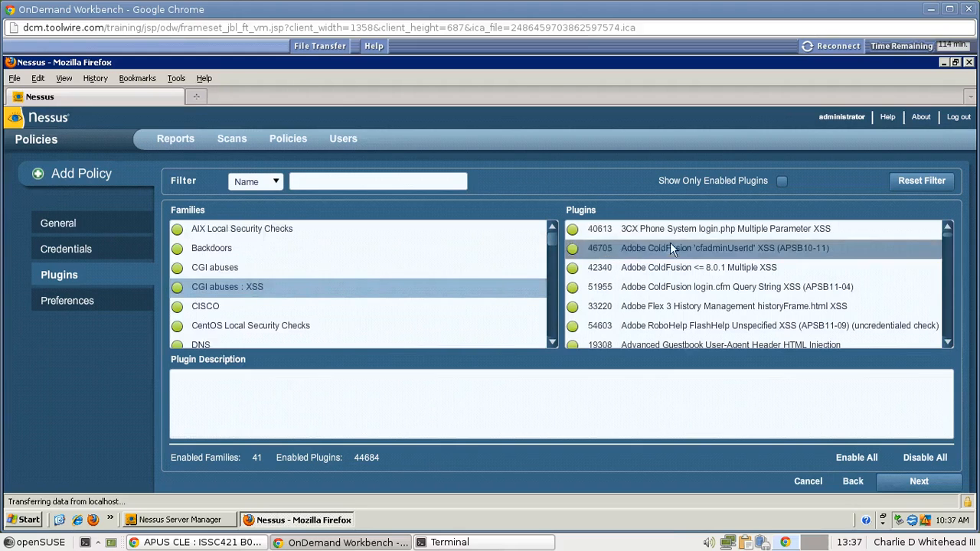
pyautogui.click(664, 309)
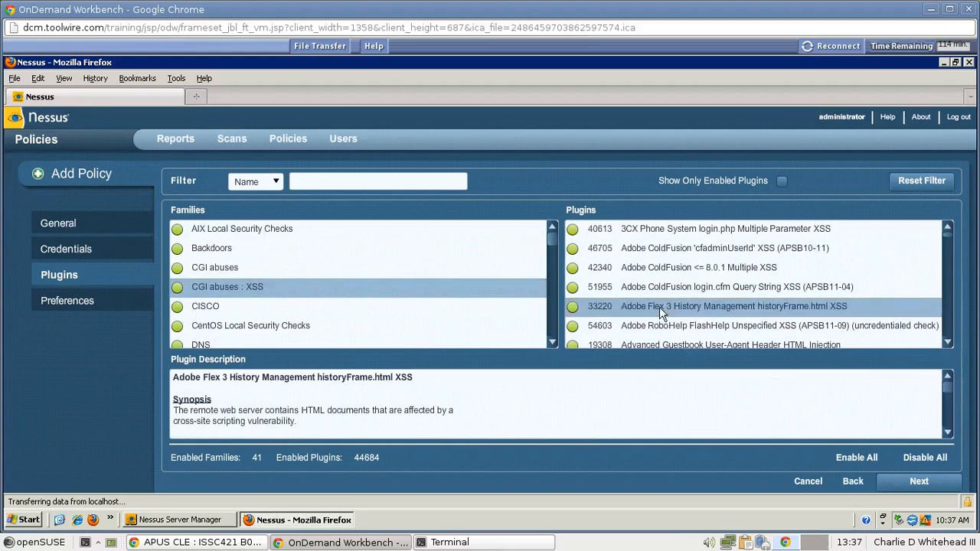
pyautogui.click(948, 433)
pyautogui.click(948, 434)
pyautogui.click(948, 434)
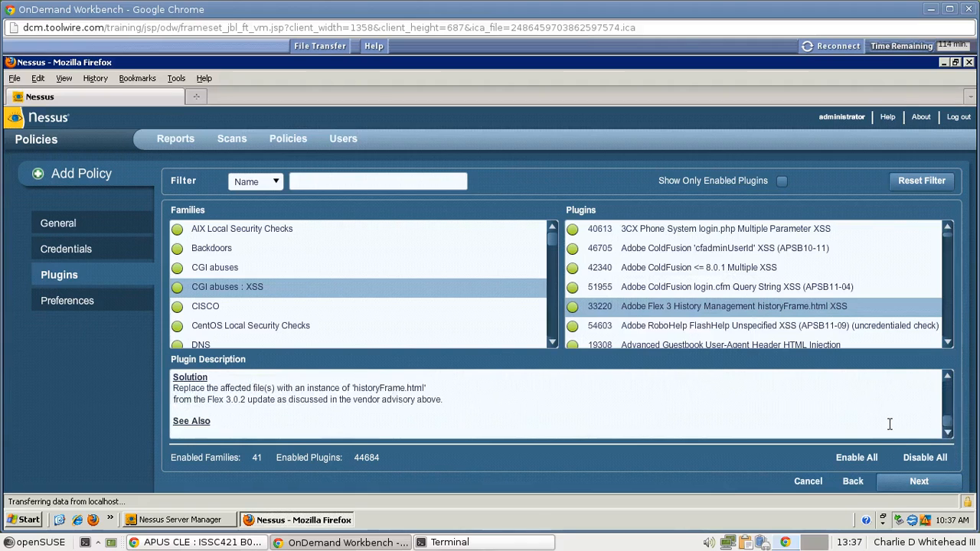
pyautogui.click(916, 480)
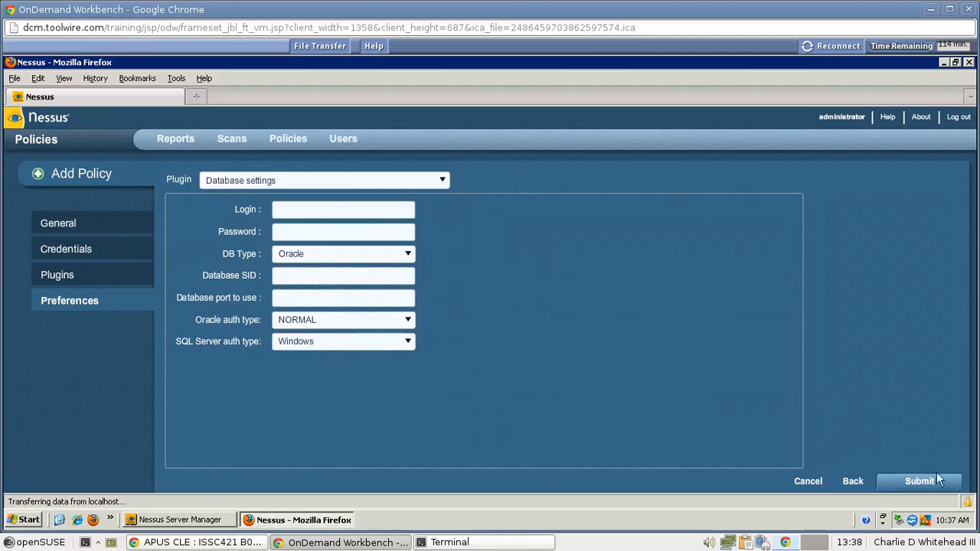
# Submit the Preferences page to save Lab #4 Nessus Policy.
pyautogui.click(911, 480)
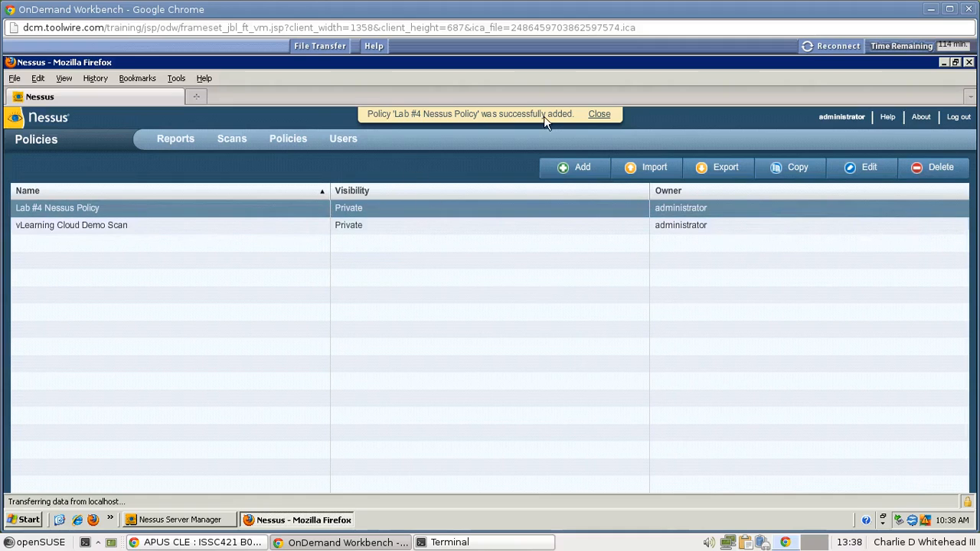
# Launch a Run Now scan 'Lab #4 Nessus Scan' using Lab #4 Nessus Policy on 172.30.0/24.
pyautogui.click(232, 139)
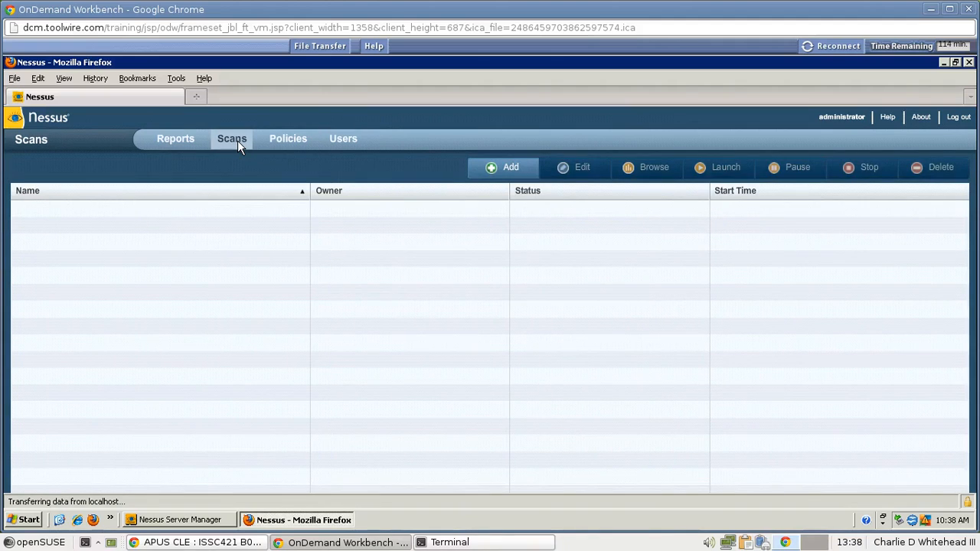
pyautogui.click(503, 168)
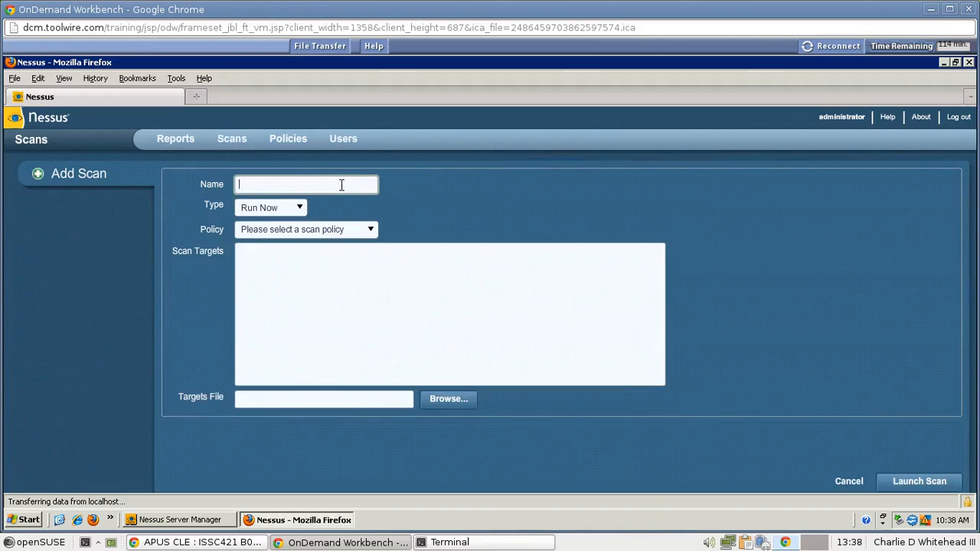
pyautogui.write('Lab #4 Nessus Scan')
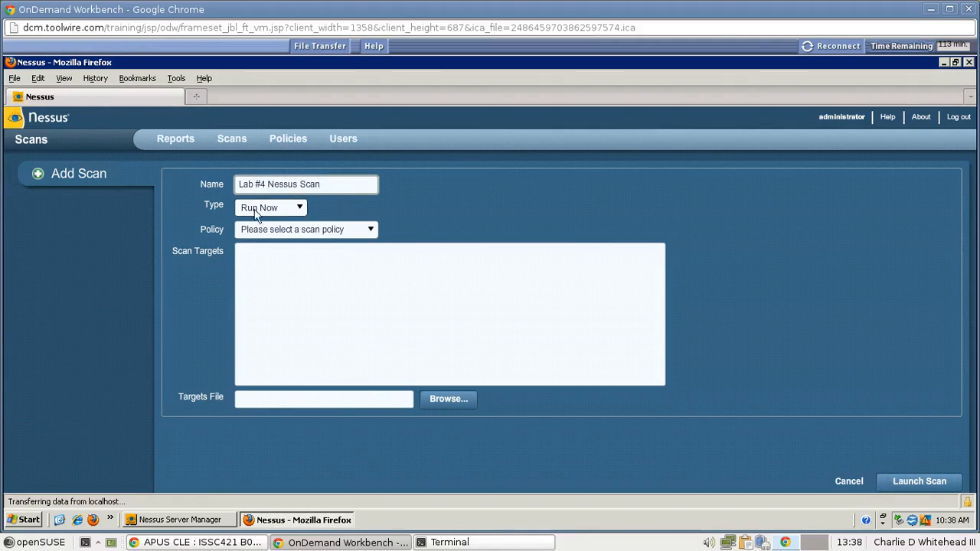
pyautogui.click(302, 211)
pyautogui.click(301, 211)
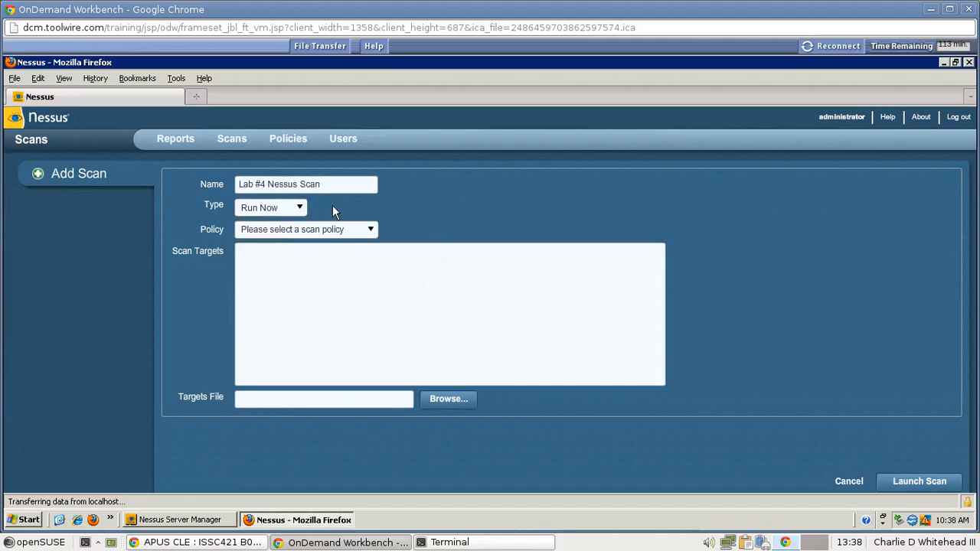
pyautogui.click(370, 229)
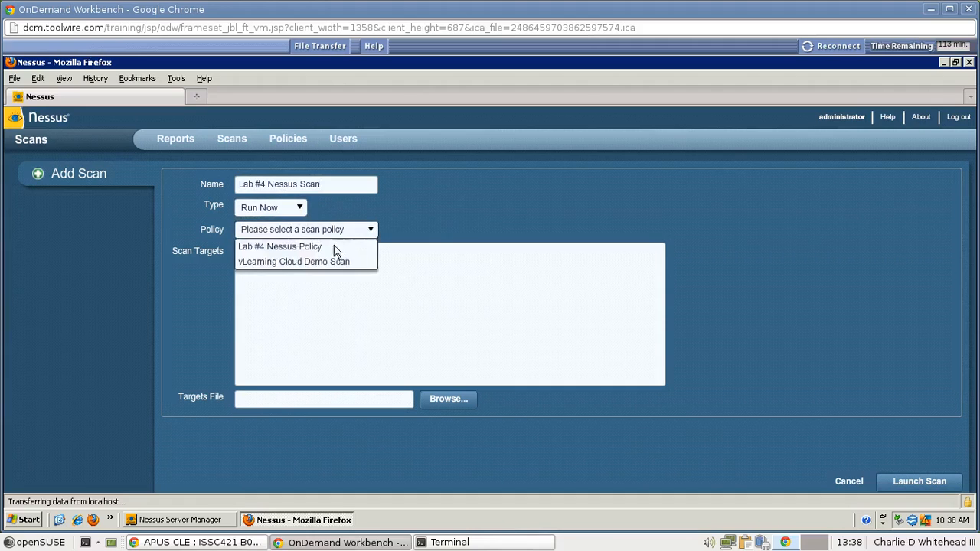
pyautogui.click(306, 247)
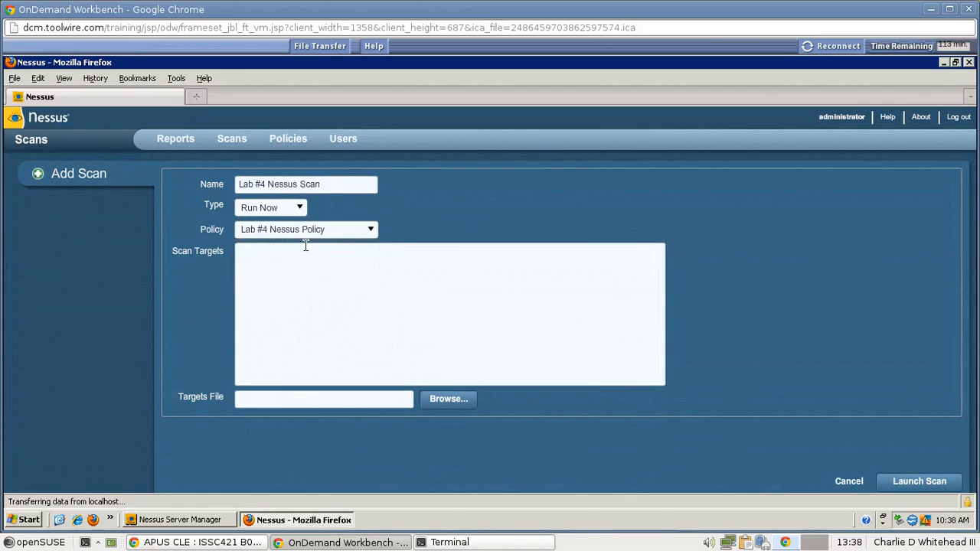
pyautogui.click(307, 272)
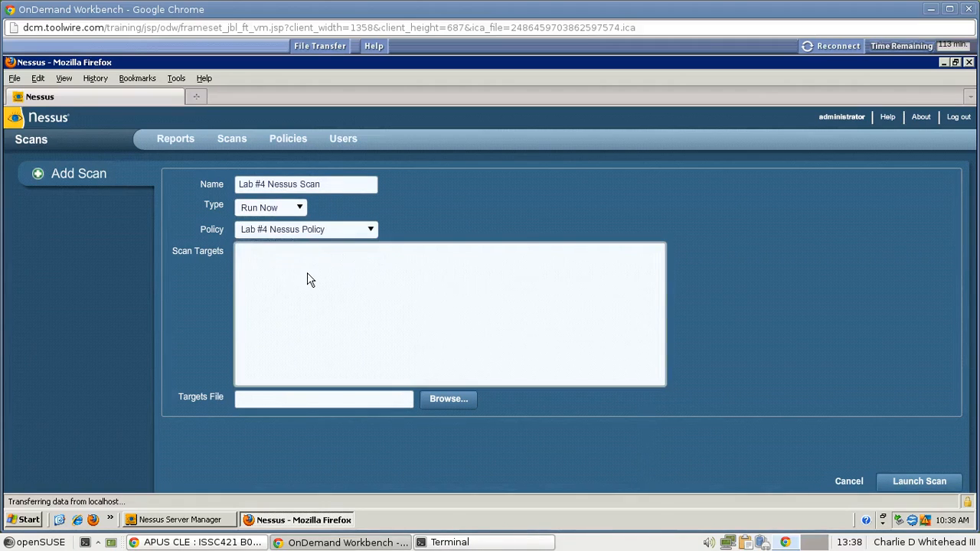
pyautogui.write('172.30.0/24')
pyautogui.click(911, 482)
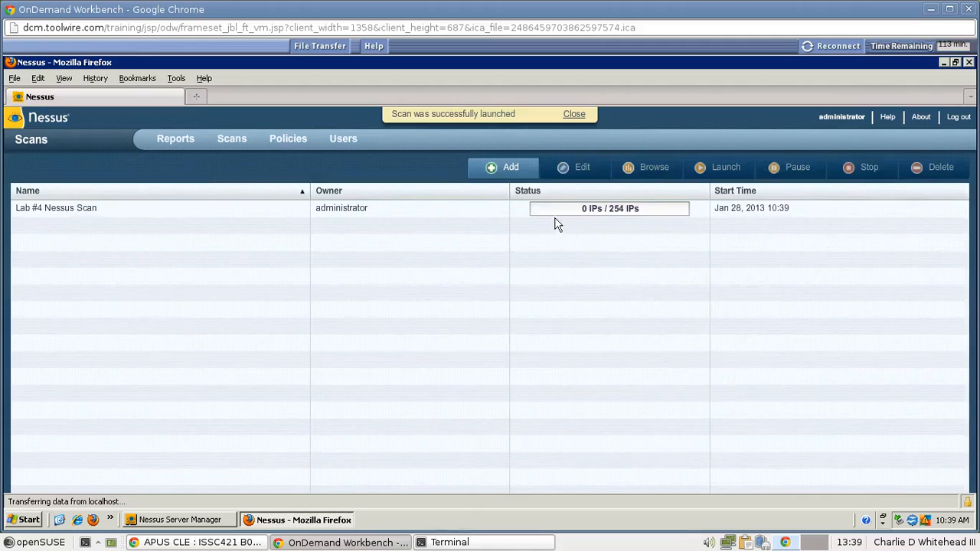
# Select the running Lab #4 Nessus Scan in the Scans list to follow its progress.
pyautogui.click(641, 211)
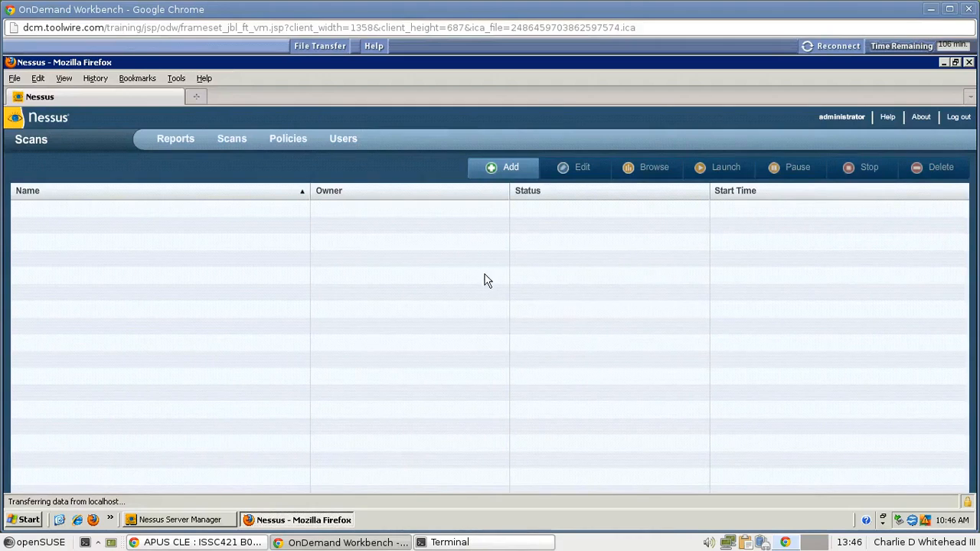
# Open the Lab #4 Nessus Scan report, sort hosts by most High findings, and view host 172.30.0.3.
pyautogui.click(173, 144)
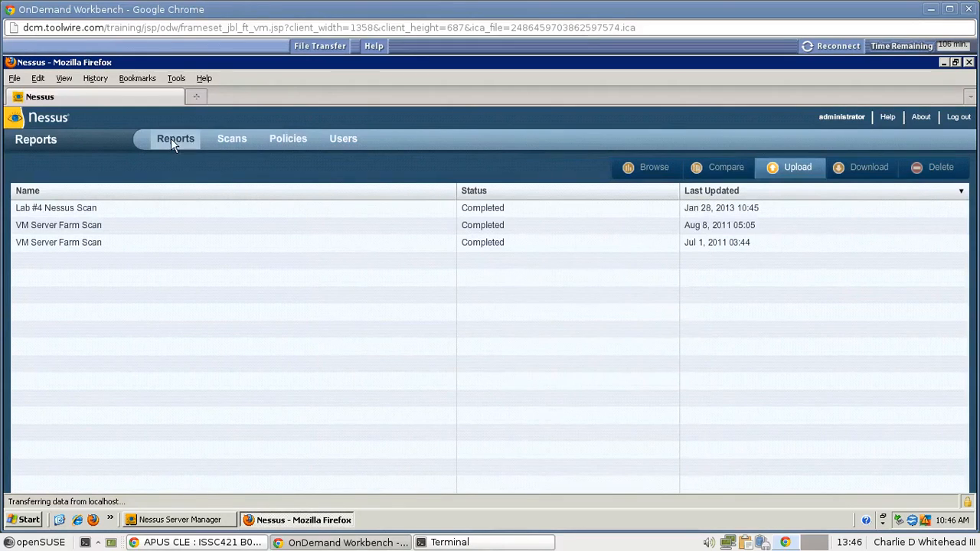
pyautogui.click(146, 208)
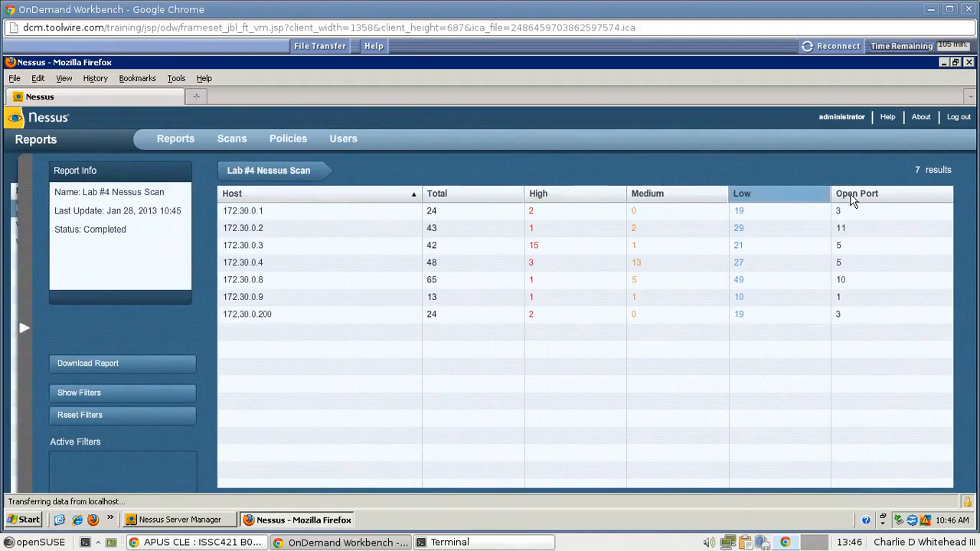
pyautogui.click(612, 199)
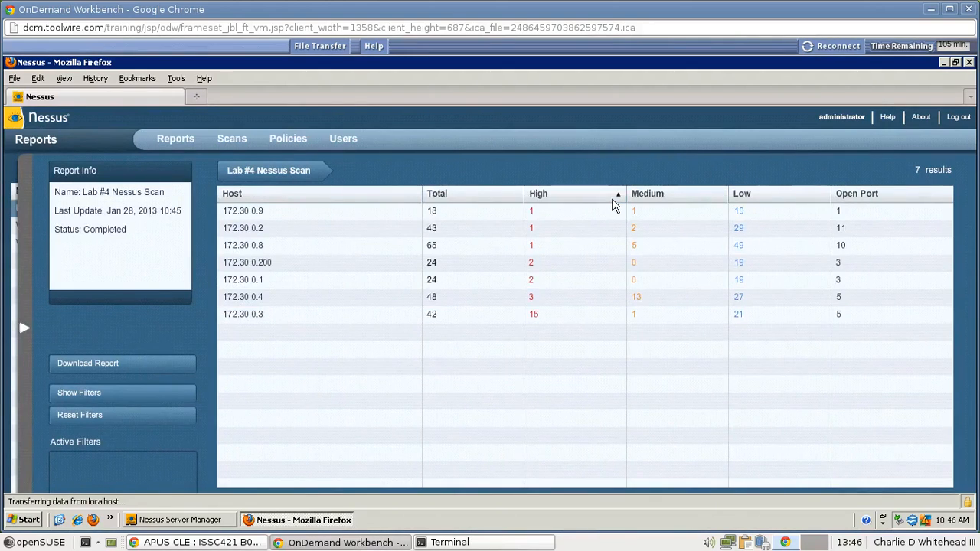
pyautogui.click(612, 198)
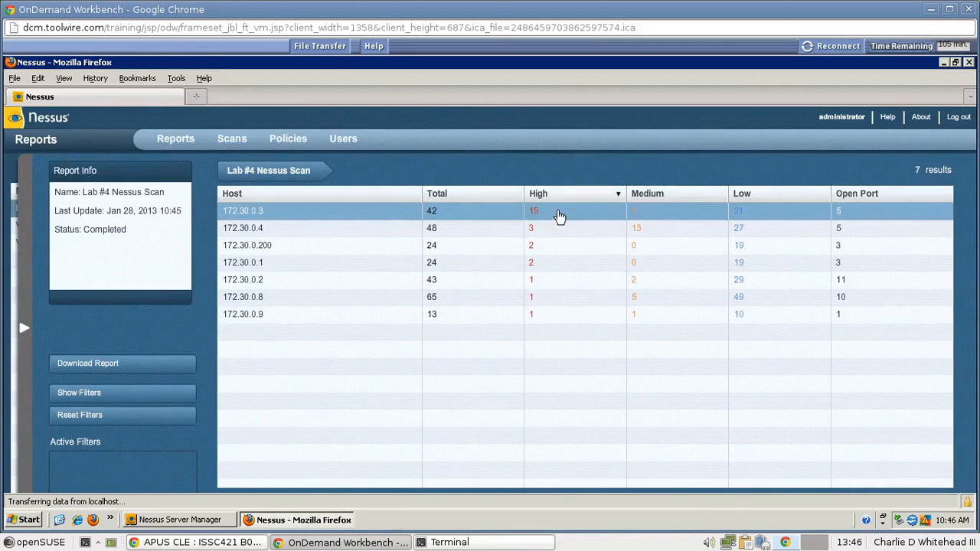
pyautogui.click(356, 218)
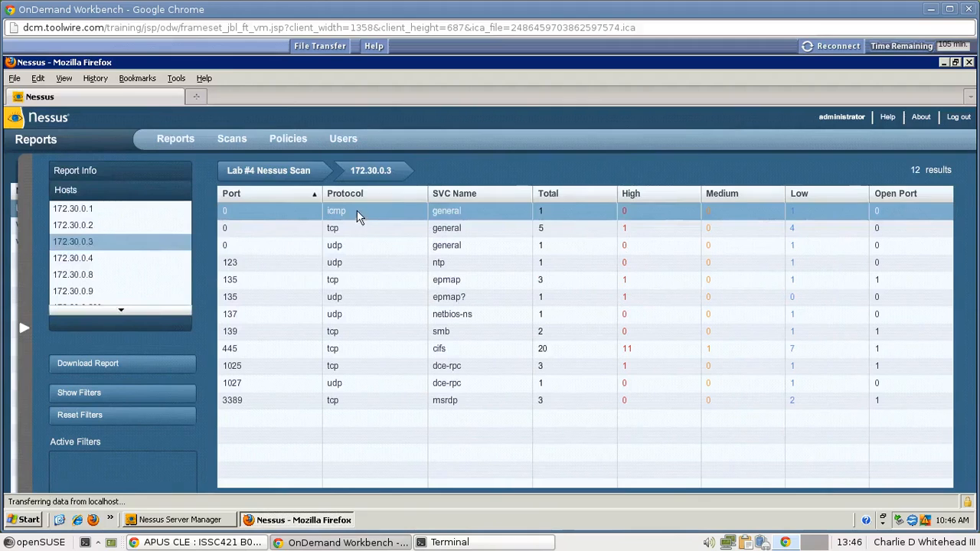
# Sort 172.30.0.3's ports by High count and list the findings on 445/tcp.
pyautogui.moveTo(362, 180)
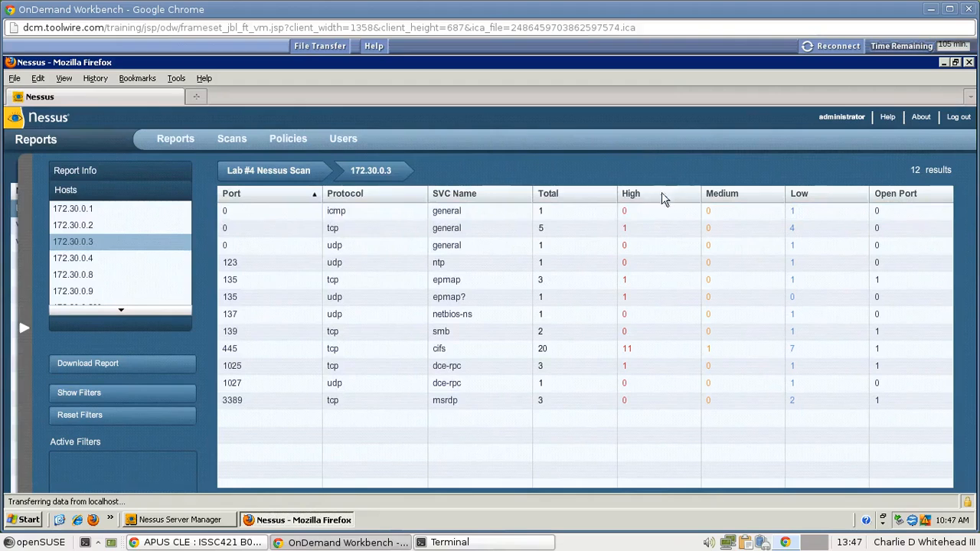
pyautogui.click(637, 195)
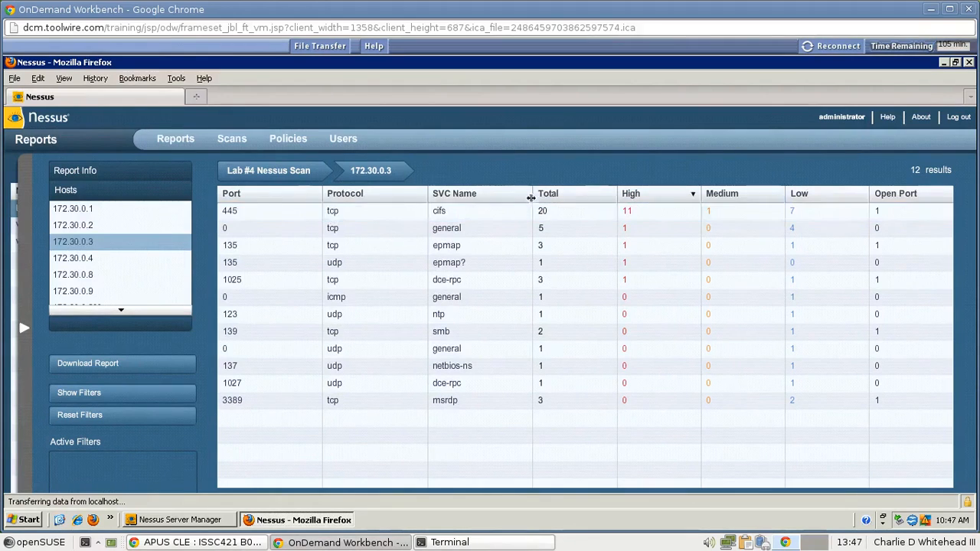
pyautogui.click(245, 218)
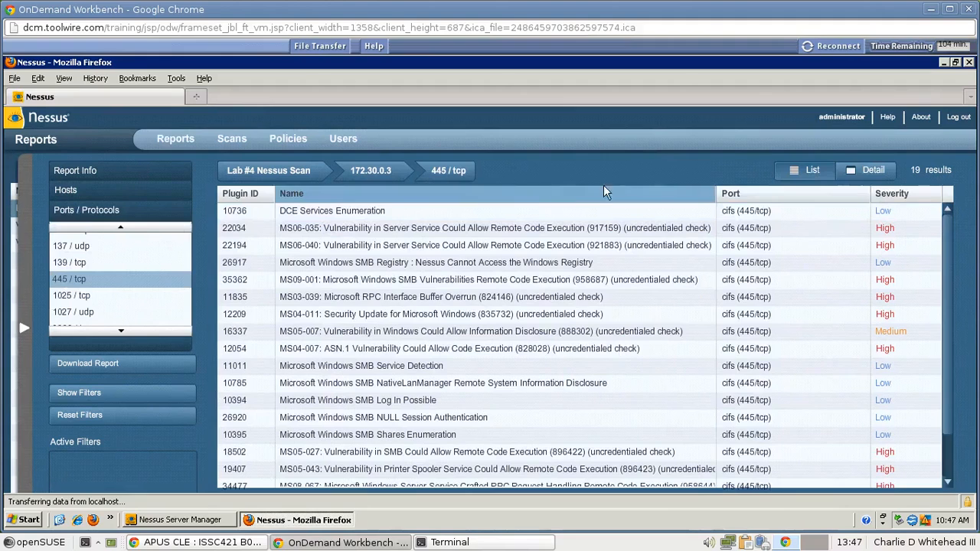
# Sort port 445 findings High-first and view the MS04-007 ASN.1 finding (plugin 12054, CVSS 10.0).
pyautogui.click(892, 195)
pyautogui.click(892, 196)
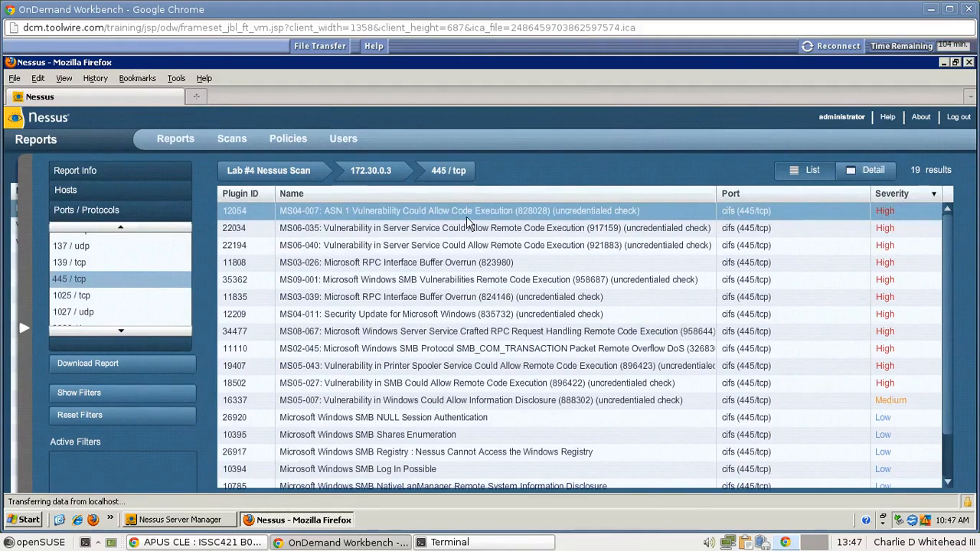
pyautogui.click(414, 213)
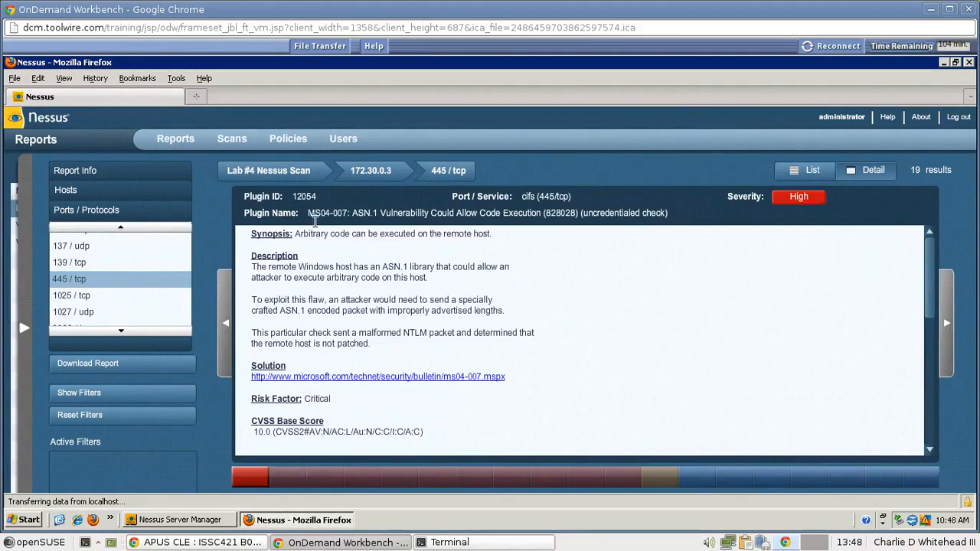
pyautogui.moveTo(260, 176)
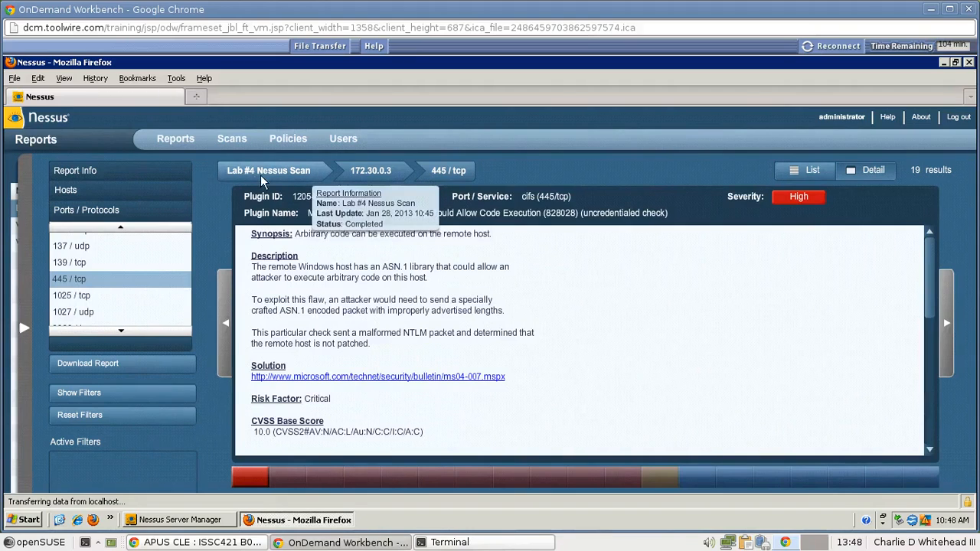
# From the Lab #4 Nessus Scan overview, download the report in HTML export format.
pyautogui.click(260, 175)
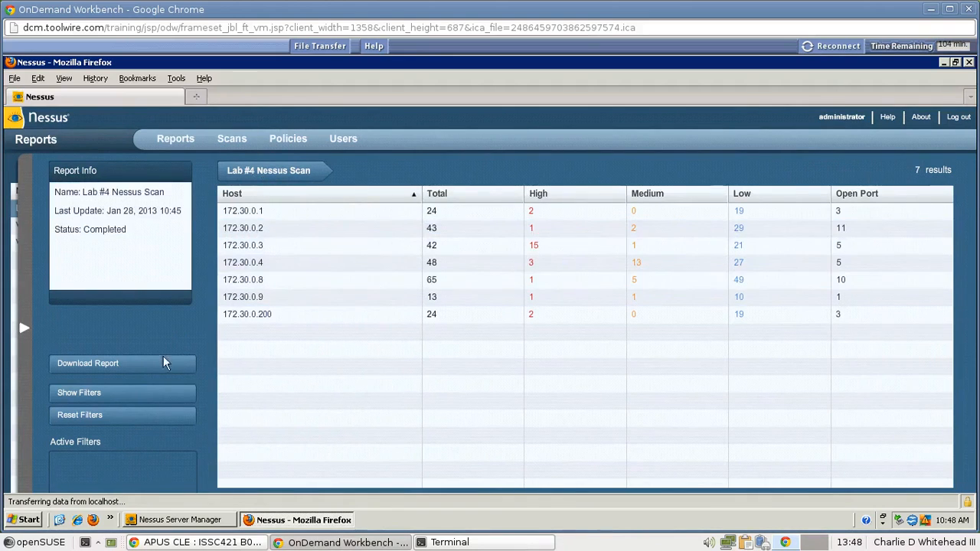
pyautogui.click(101, 363)
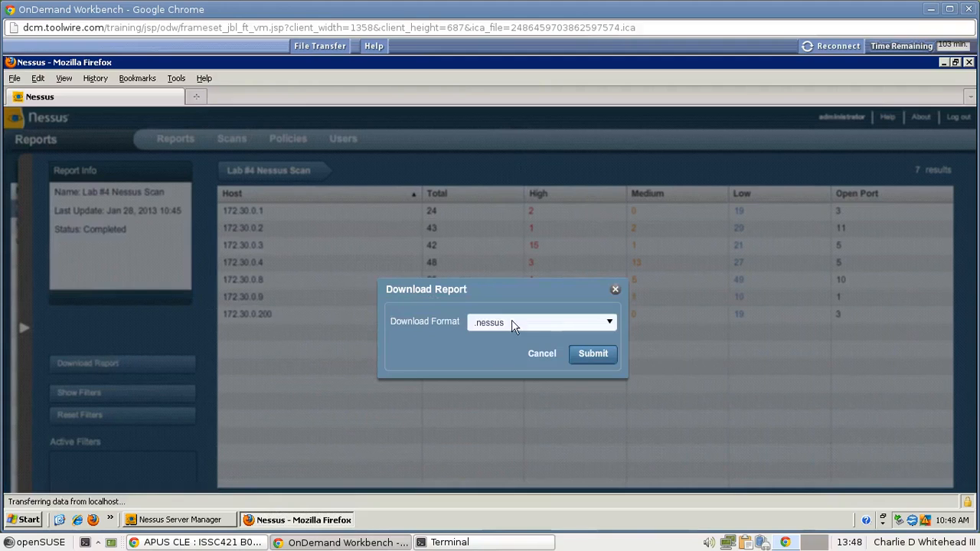
pyautogui.click(610, 325)
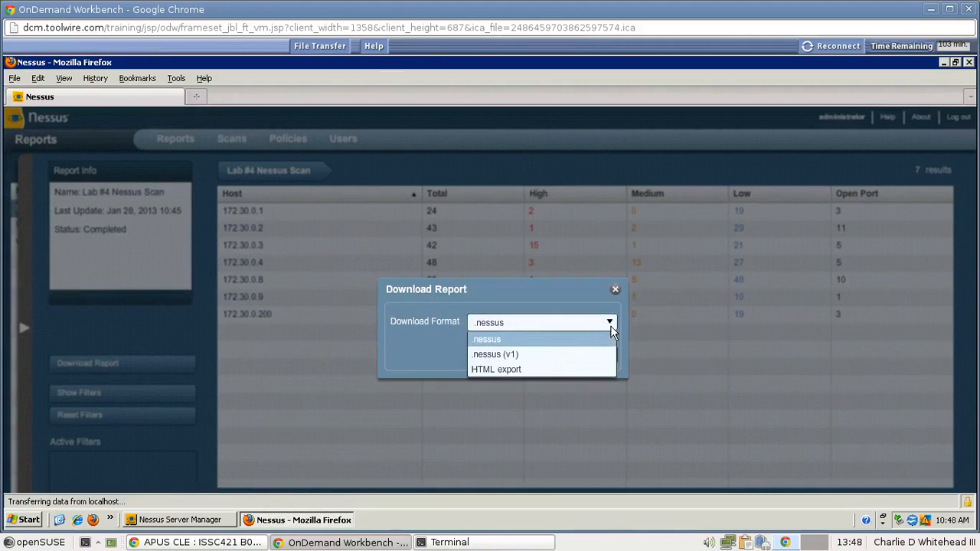
pyautogui.click(489, 368)
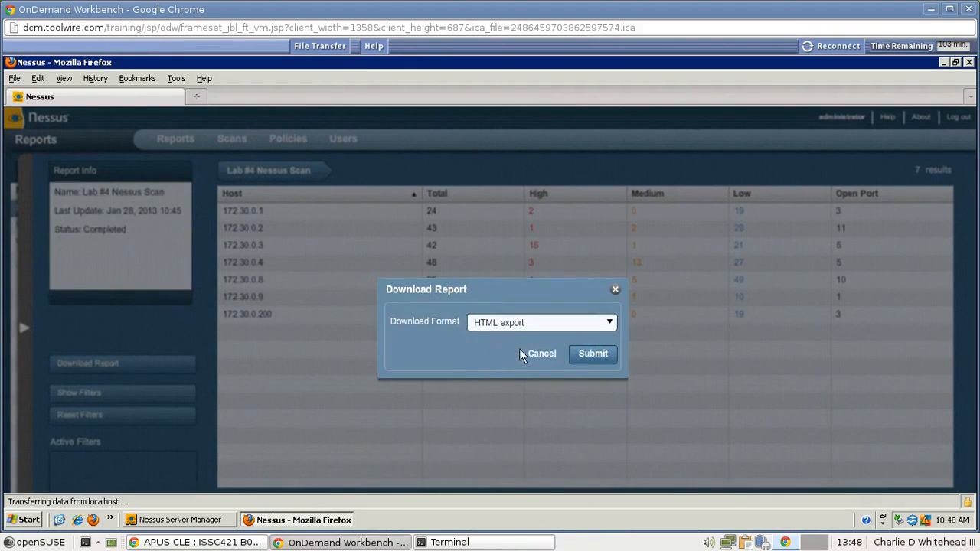
pyautogui.click(594, 355)
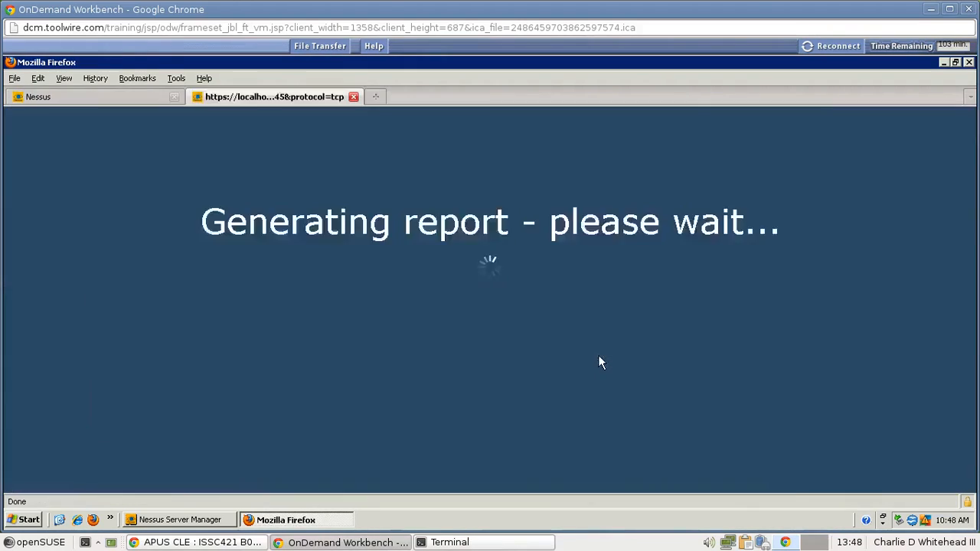